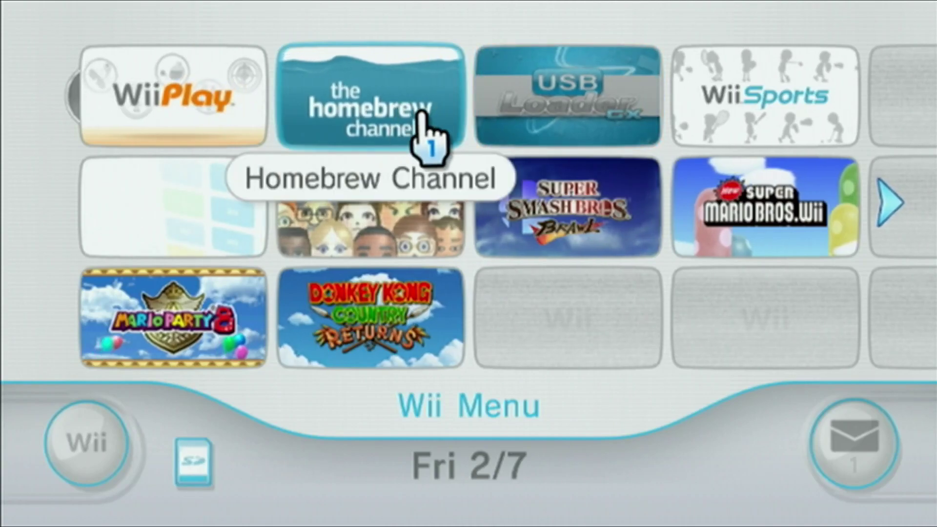
Preview the USB Loader GX, Wii Sports, Donkey Kong, Brawl and New Super Mario Bros. Wii channels
left_click(579, 124)
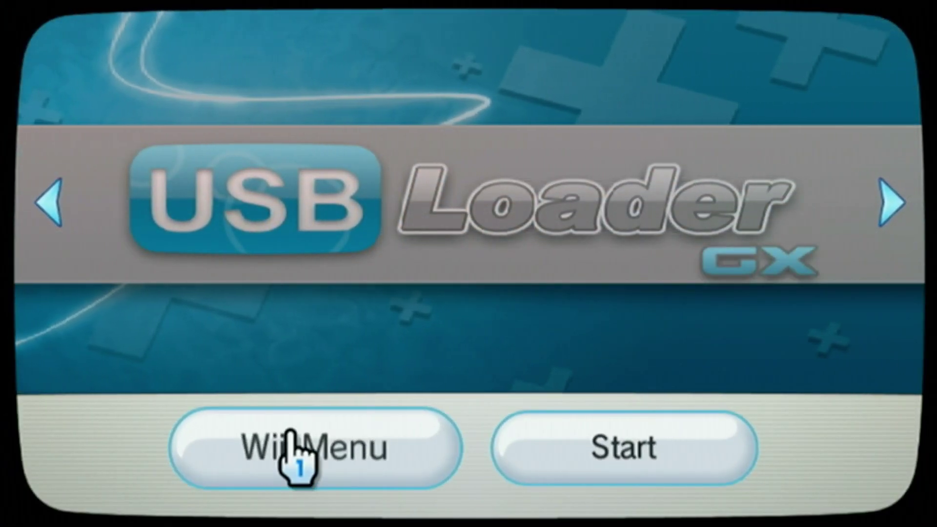
left_click(291, 434)
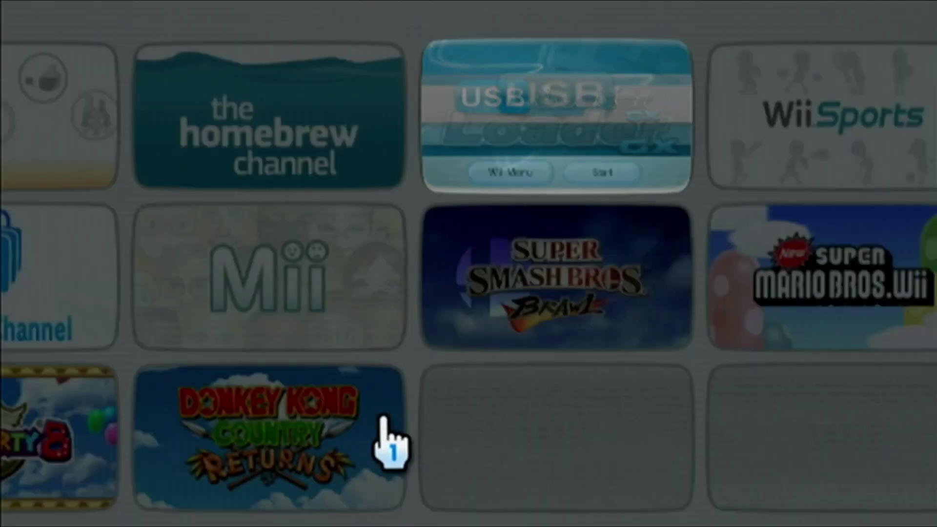
left_click(715, 91)
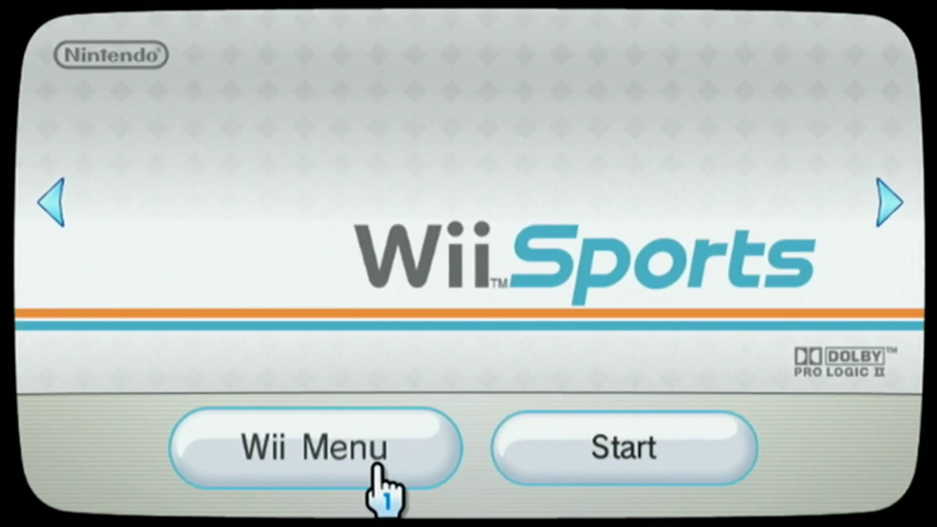
left_click(377, 467)
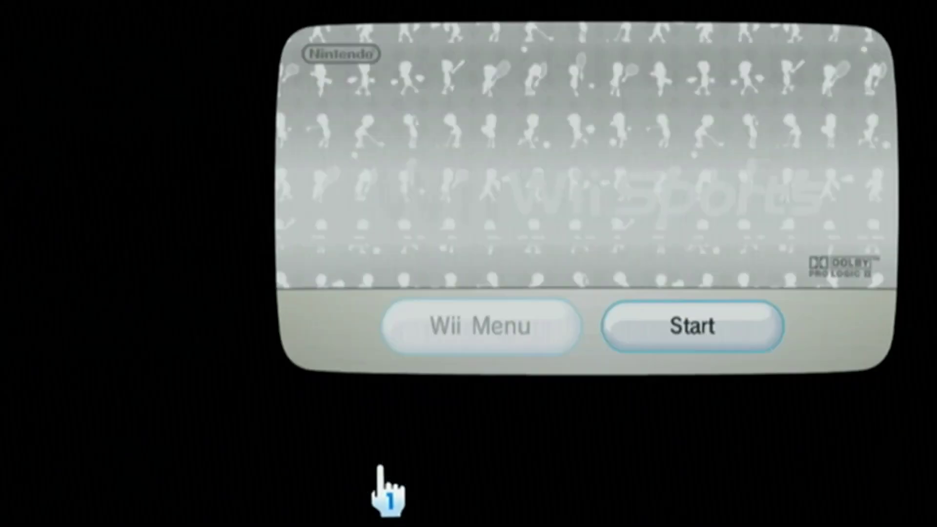
left_click(371, 319)
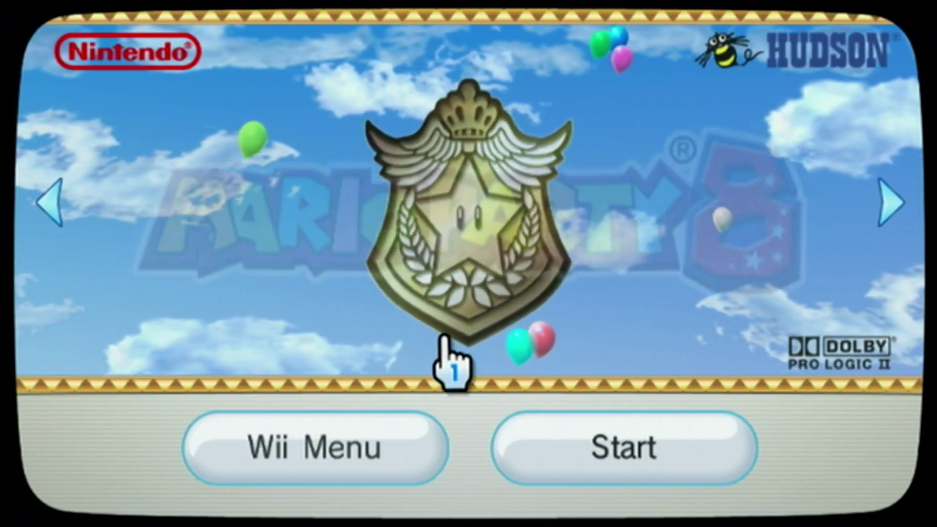
left_click(386, 420)
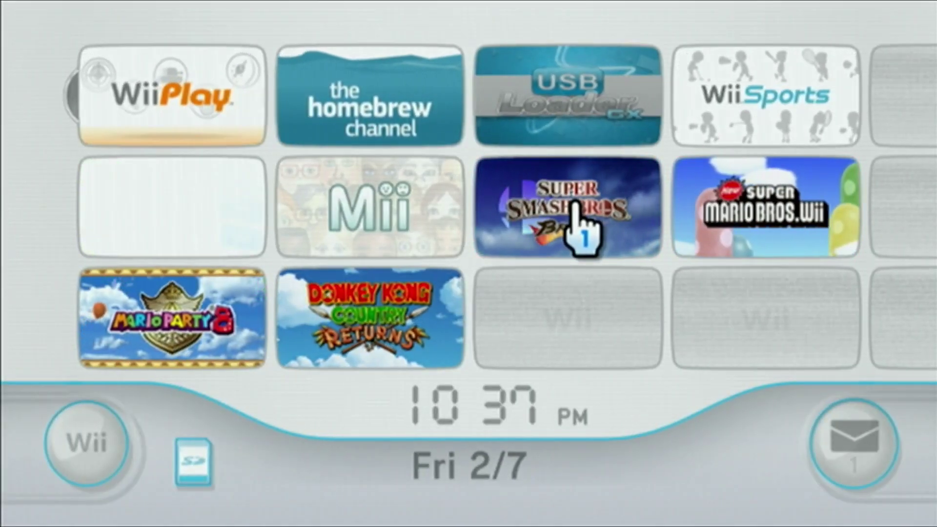
left_click(580, 230)
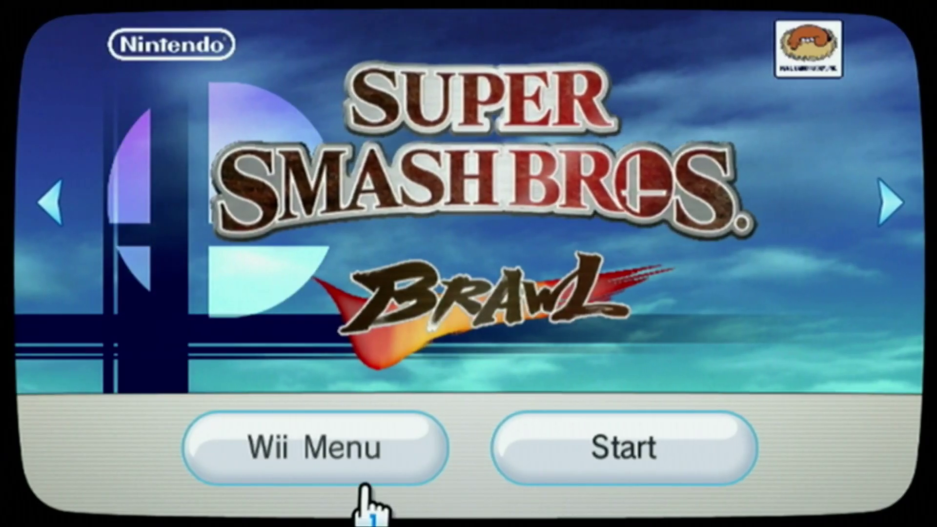
left_click(364, 463)
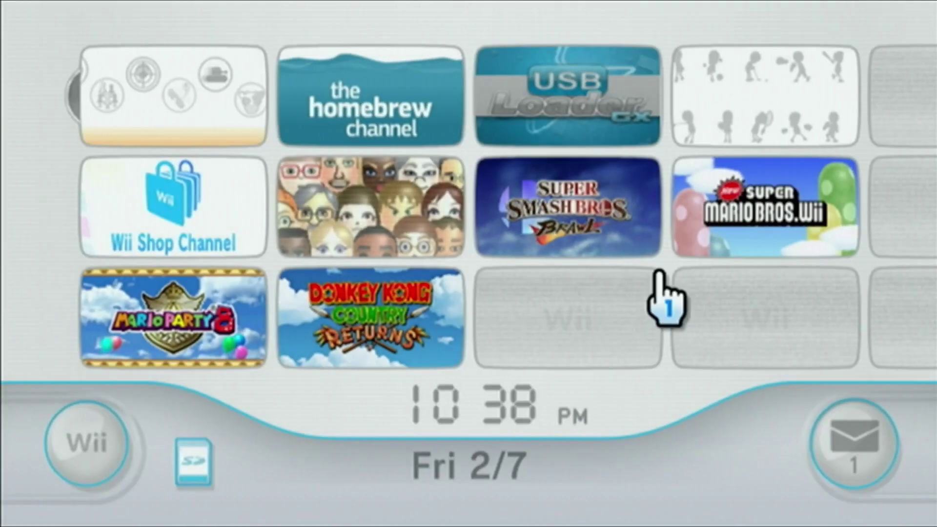
left_click(698, 214)
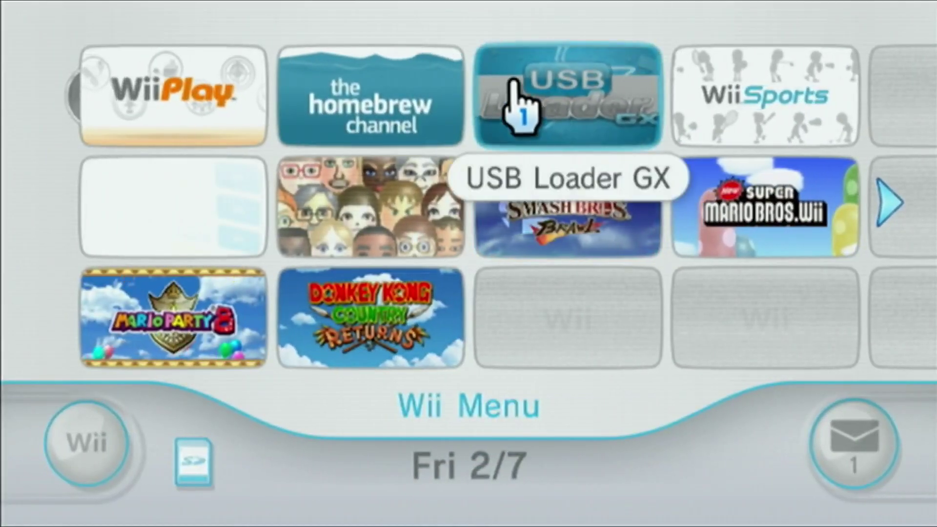
left_click(571, 97)
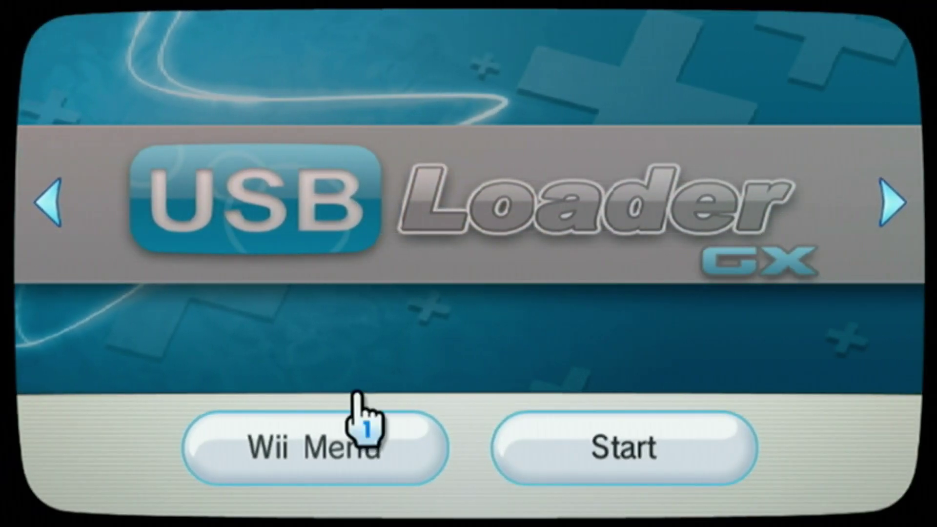
left_click(351, 430)
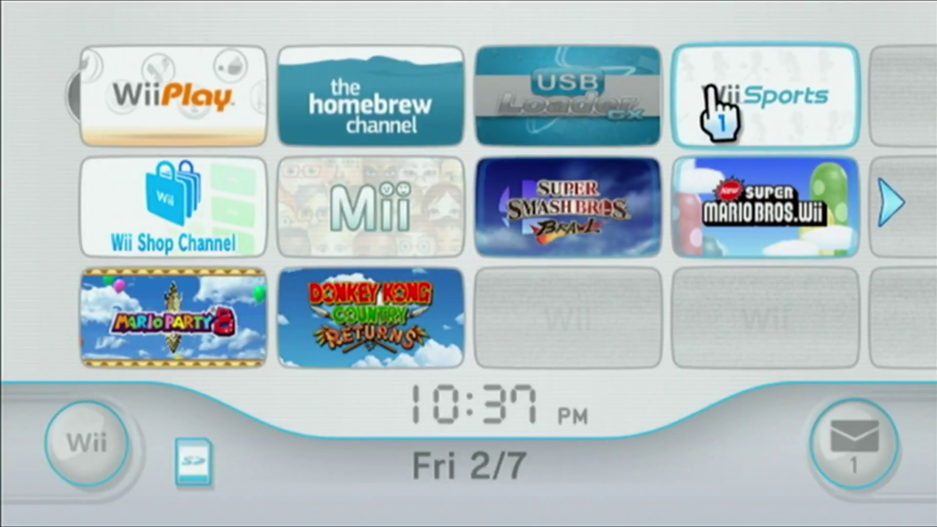
left_click(722, 98)
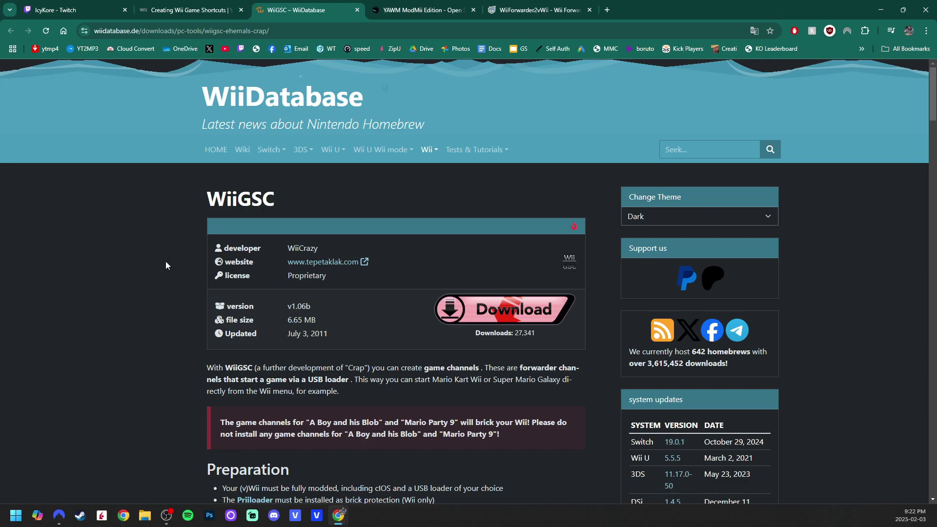
Read the Mario Party 9 bricking warning, then start the WiiGSC v1.06b download
scroll(165, 262, "down", 1)
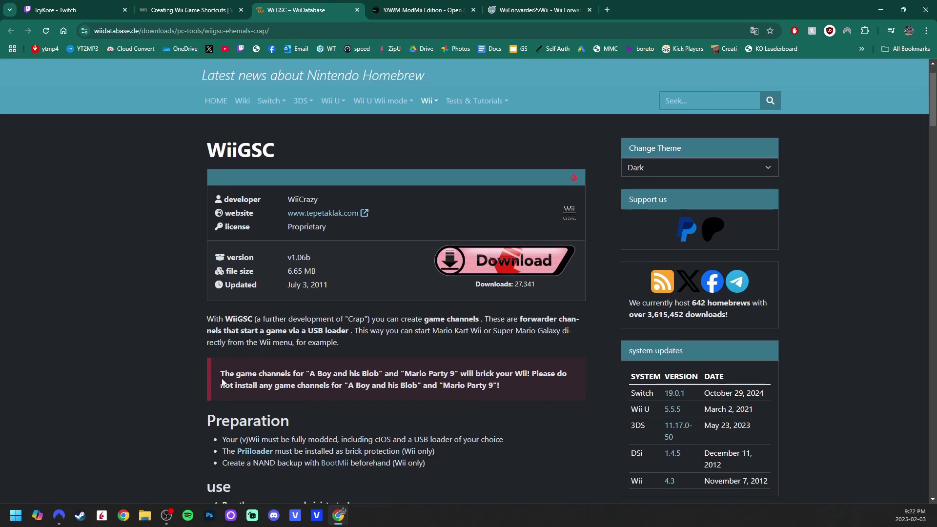
left_click_drag(221, 375, 455, 378)
left_click(311, 375)
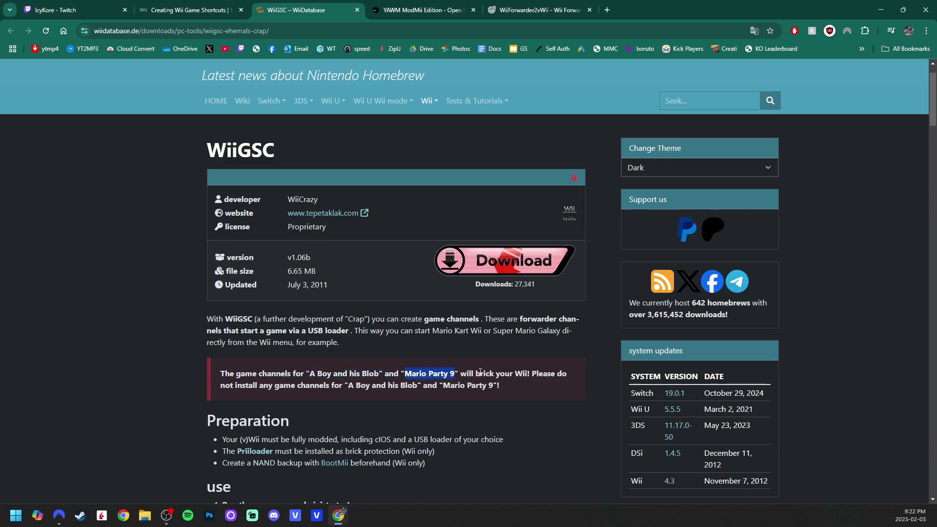
left_click(510, 374)
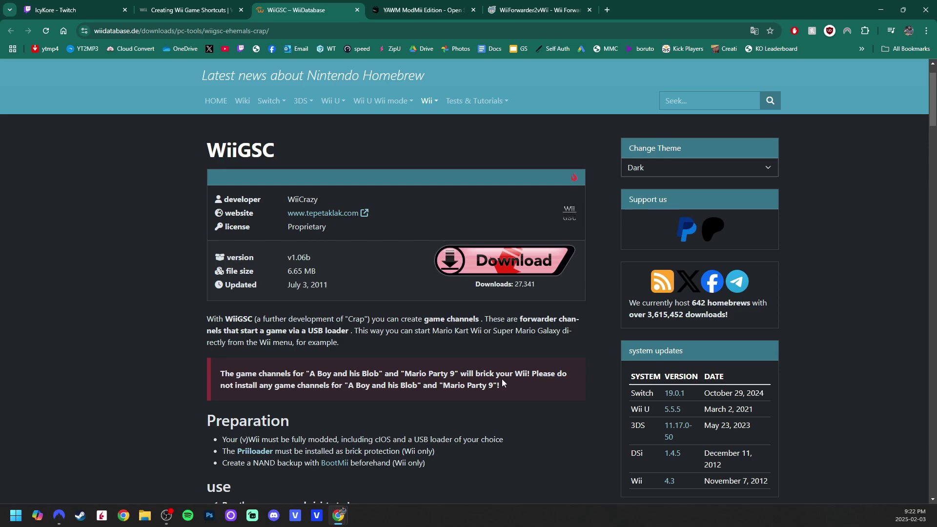
scroll(502, 379, "up", 1)
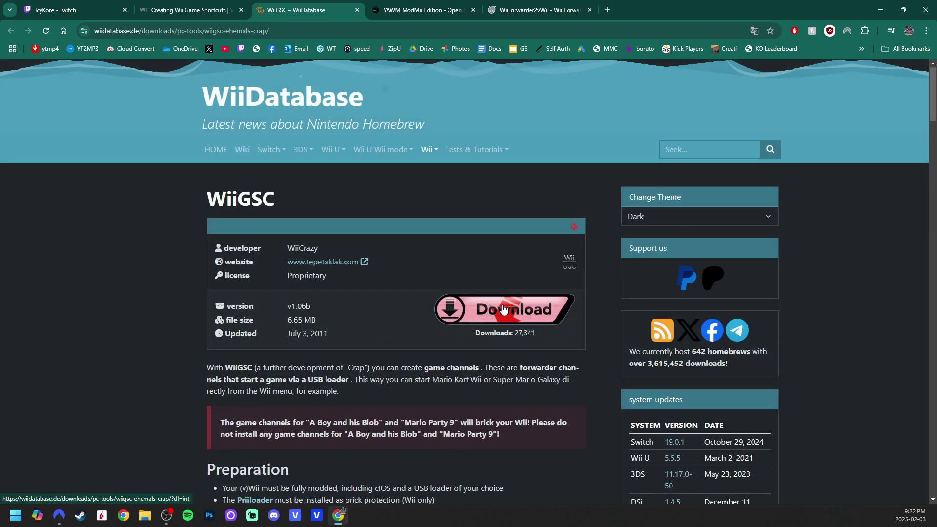
left_click(503, 309)
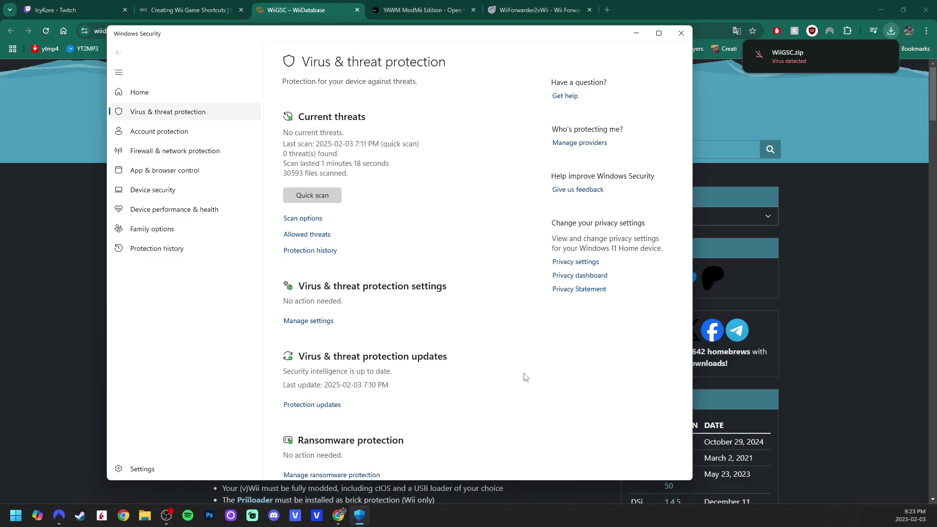
Allow the blocked WiiGSC.zip threat in Protection history and download WiiGSC again
left_click(307, 251)
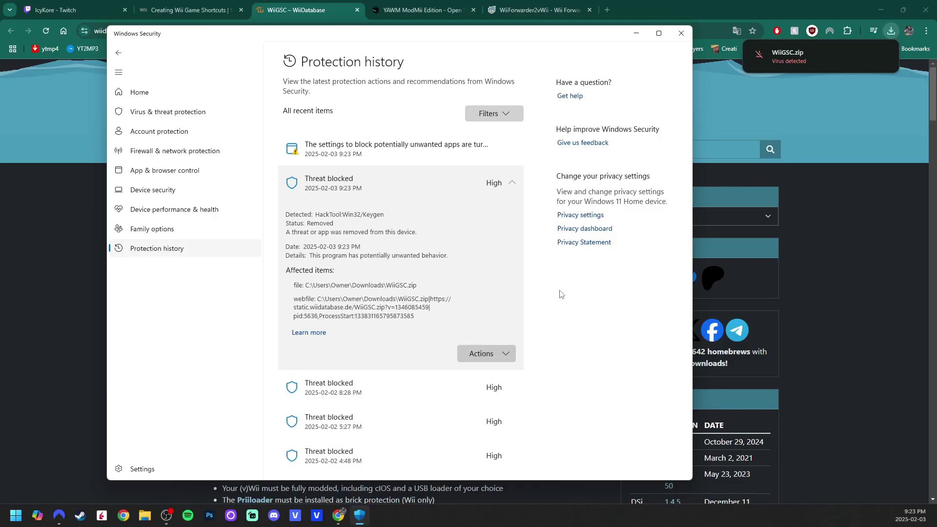
left_click(506, 354)
left_click(479, 374)
key("alt+Tab")
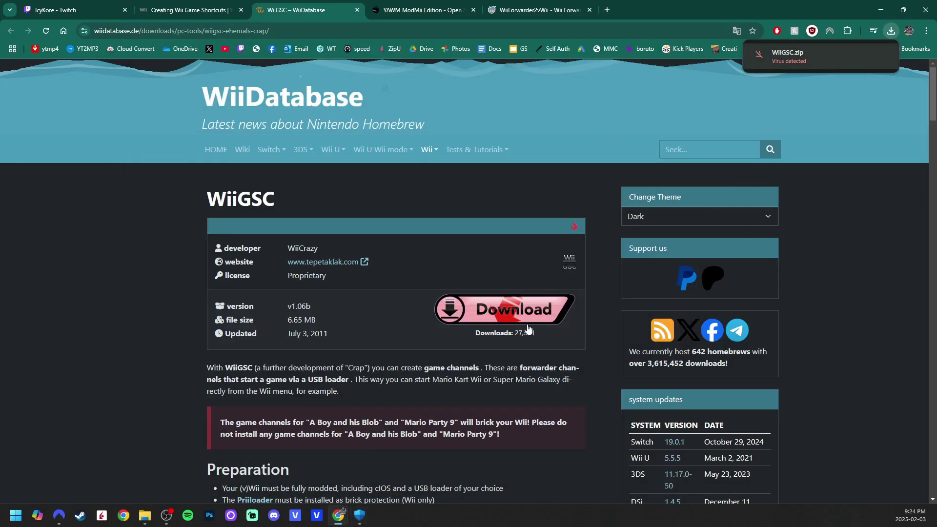
left_click(529, 327)
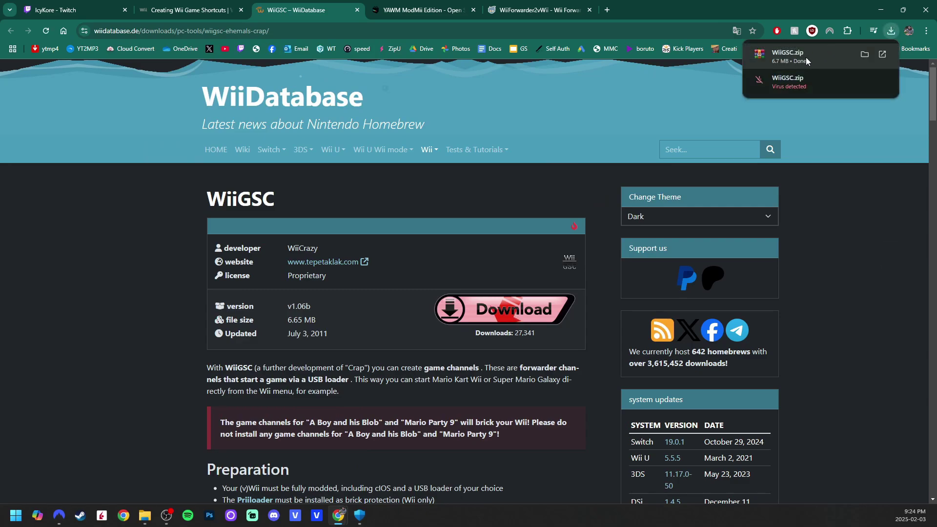
Bring Protection history back, then scroll down the Creating Wii Game Shortcuts guide
left_click(360, 516)
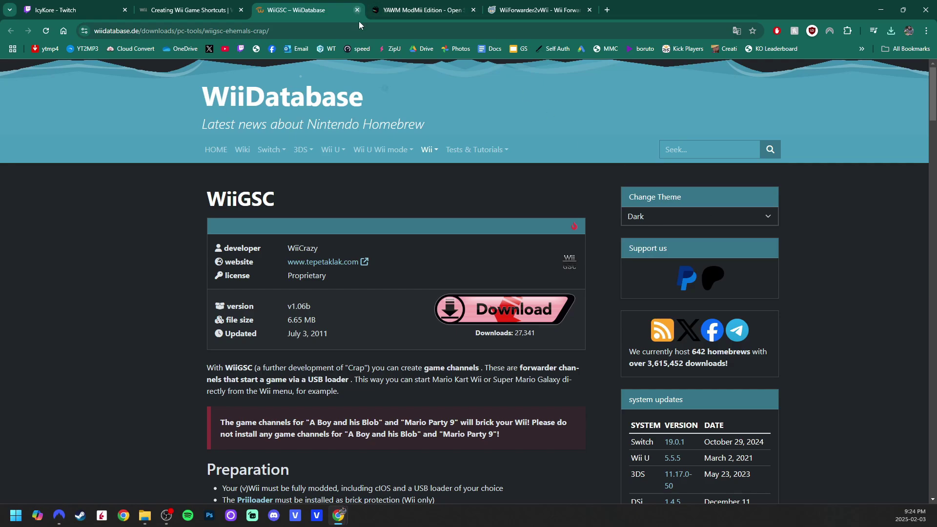
scroll(466, 219, "down", 5)
scroll(466, 219, "down", 5)
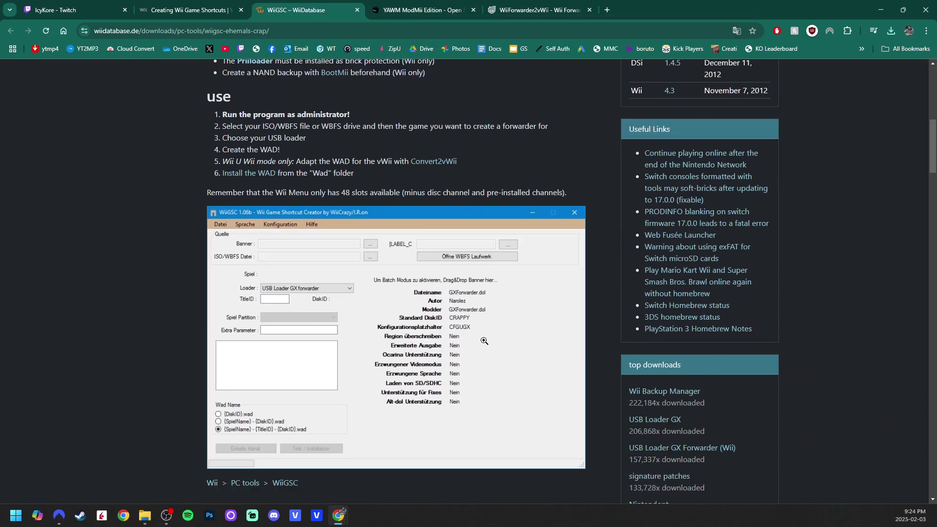
scroll(512, 350, "down", 4)
scroll(513, 349, "down", 4)
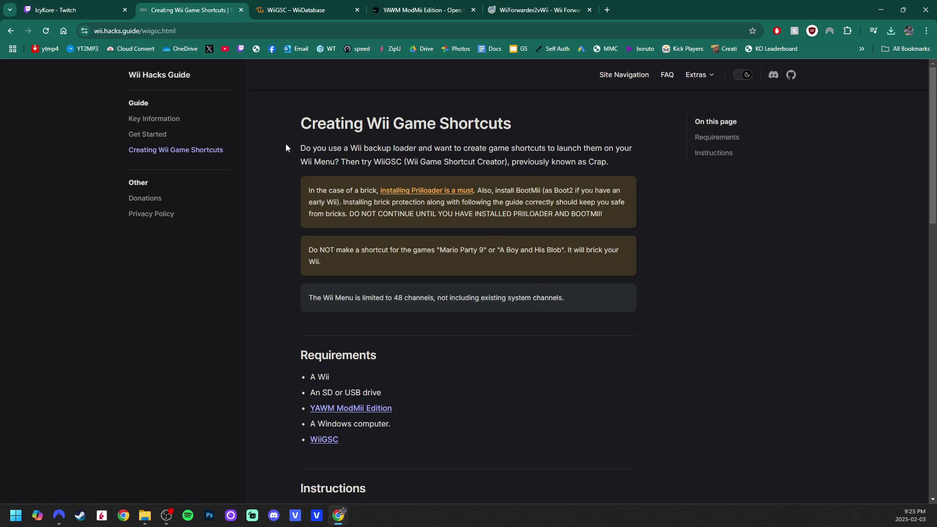
Review the shortcut guide's warnings and requirements, then switch to the WiiGSC – WiiDatabase tab
scroll(582, 228, "down", 15)
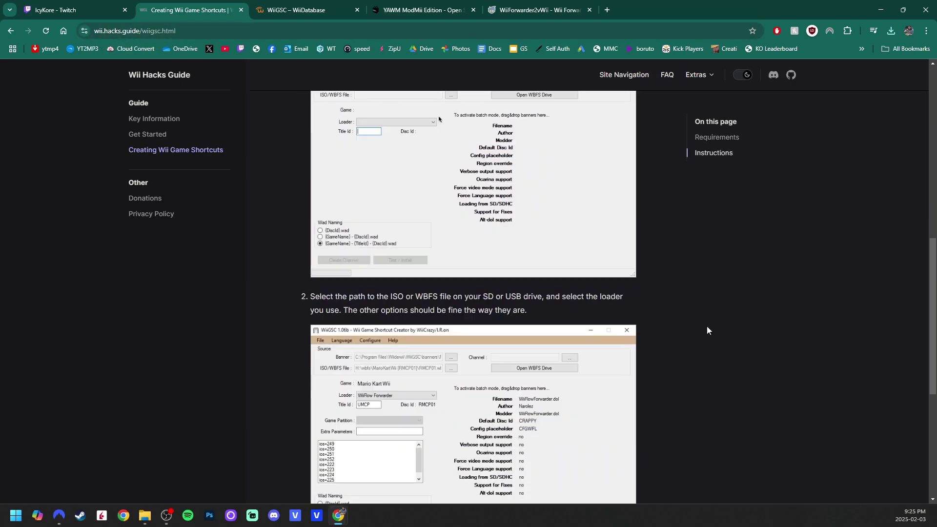
scroll(493, 304, "up", 15)
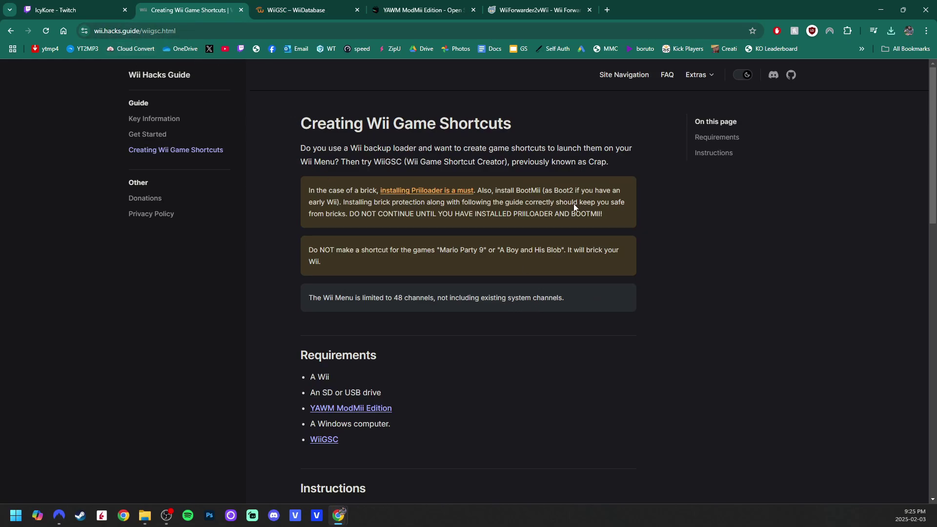
scroll(612, 245, "down", 8)
scroll(706, 327, "down", 9)
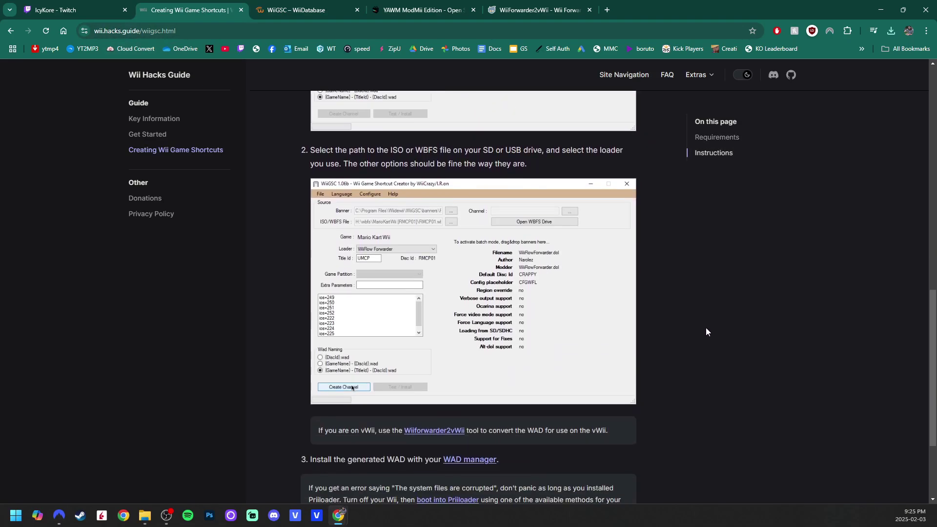
scroll(694, 325, "up", 9)
scroll(688, 321, "up", 7)
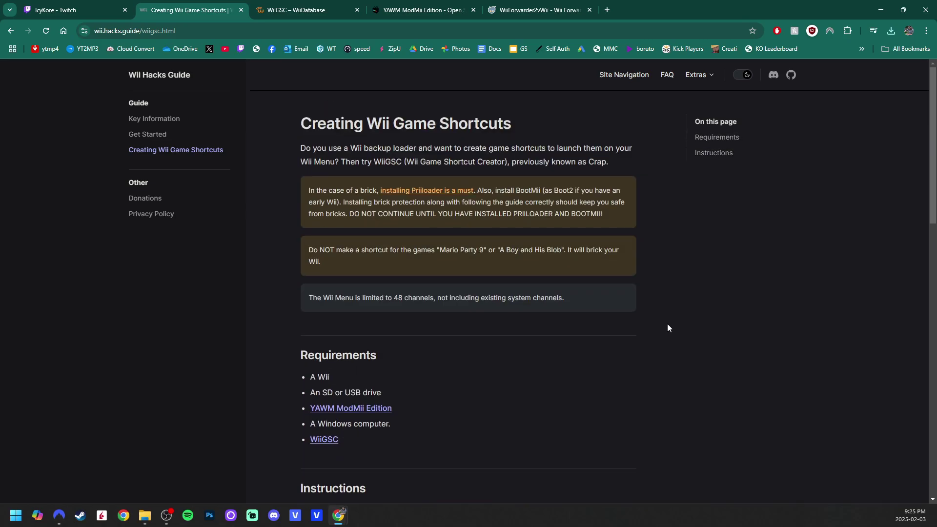
key("ctrl+Tab")
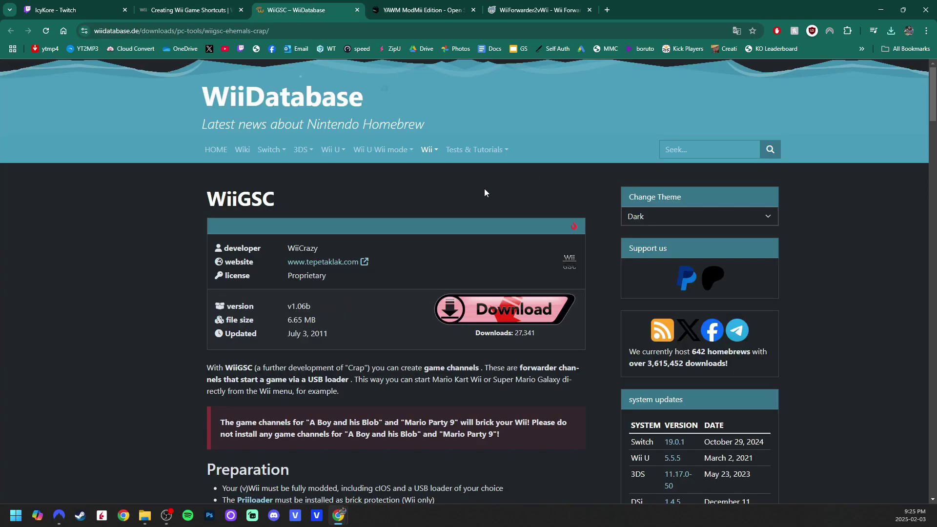
Close the WiiGSC tab and download yawmME.zip from the YAWM ModMii Edition page
left_click(358, 10)
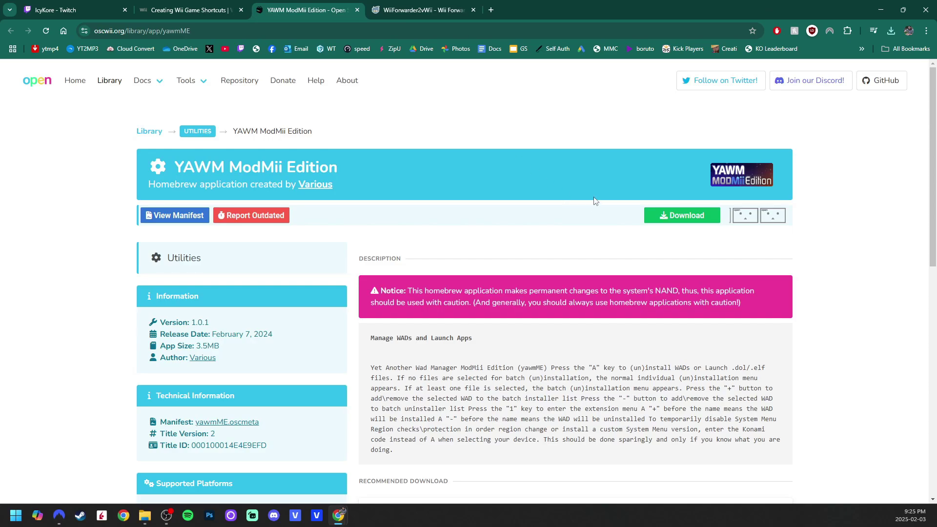
scroll(591, 203, "down", 5)
left_click(575, 337)
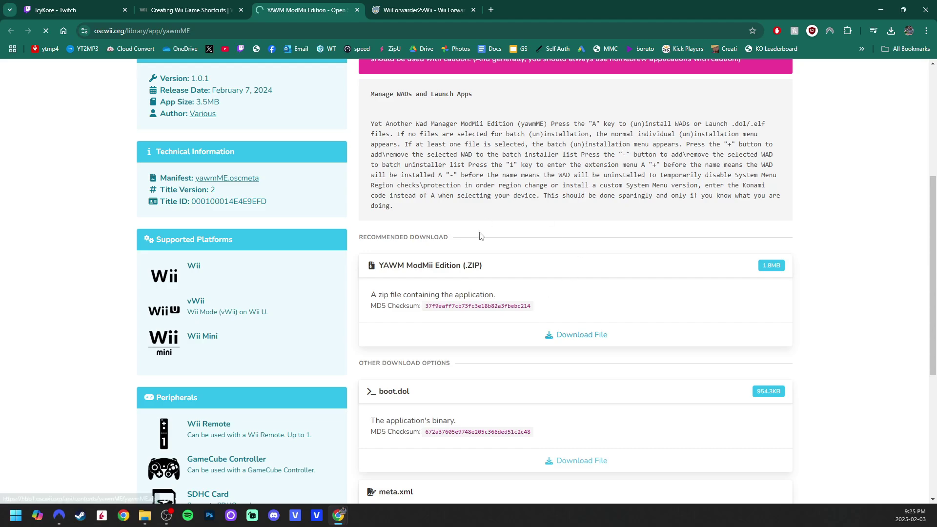
scroll(642, 332, "up", 5)
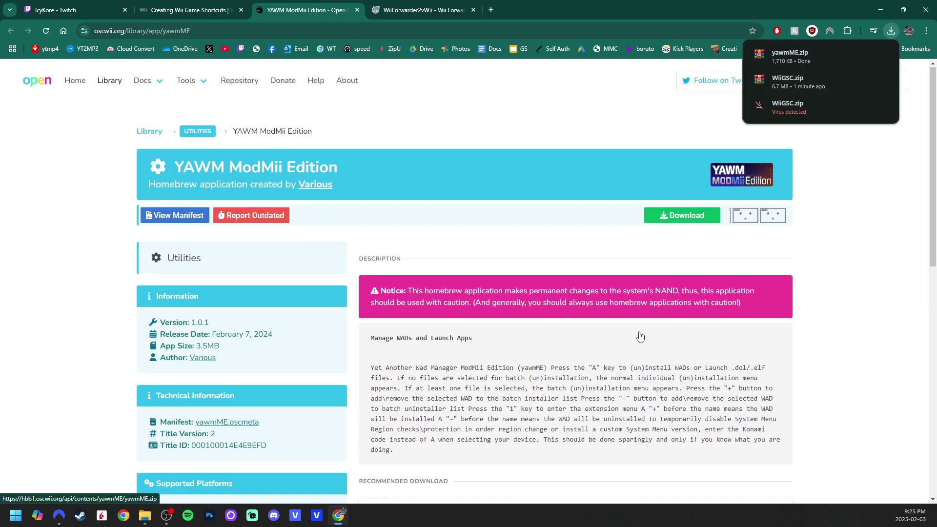
Download the WiiForwarder2vWii v1.2.0 converter from GBAtemp, then show the desktop
left_click(357, 11)
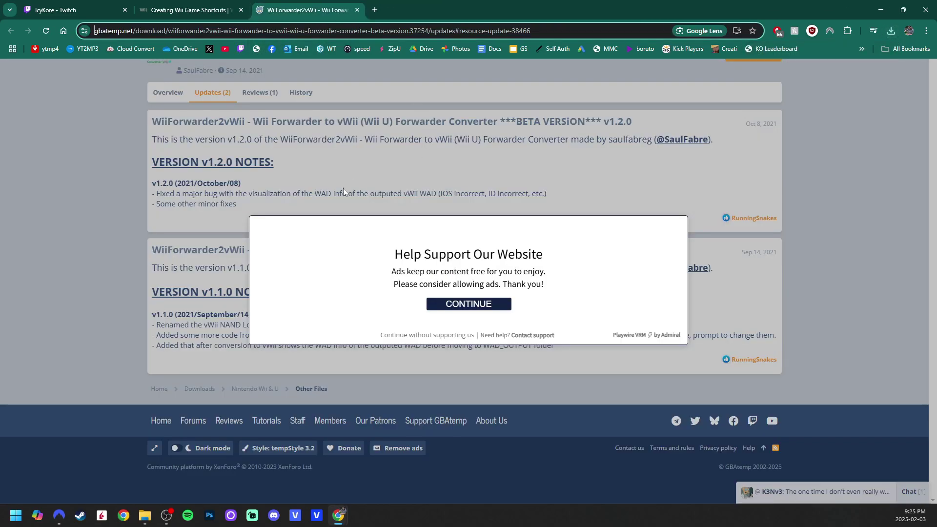
left_click(417, 337)
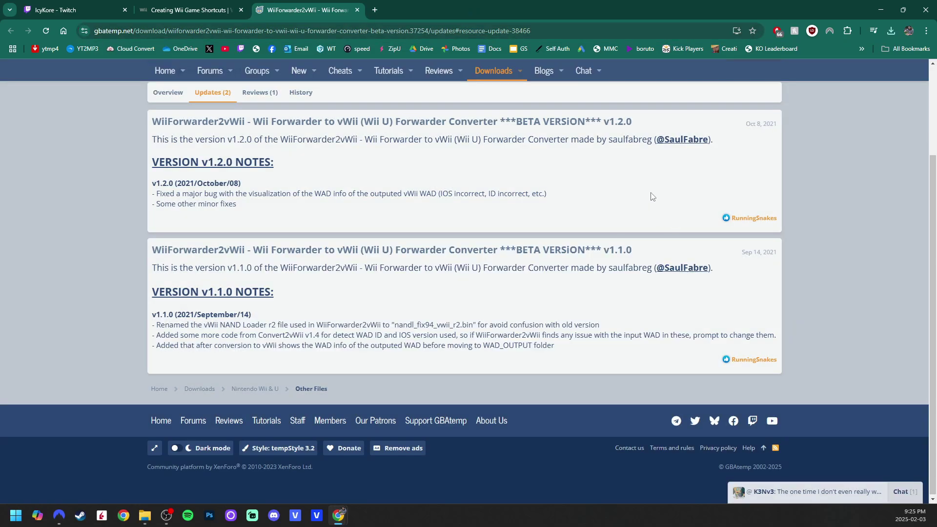
scroll(793, 300, "up", 2)
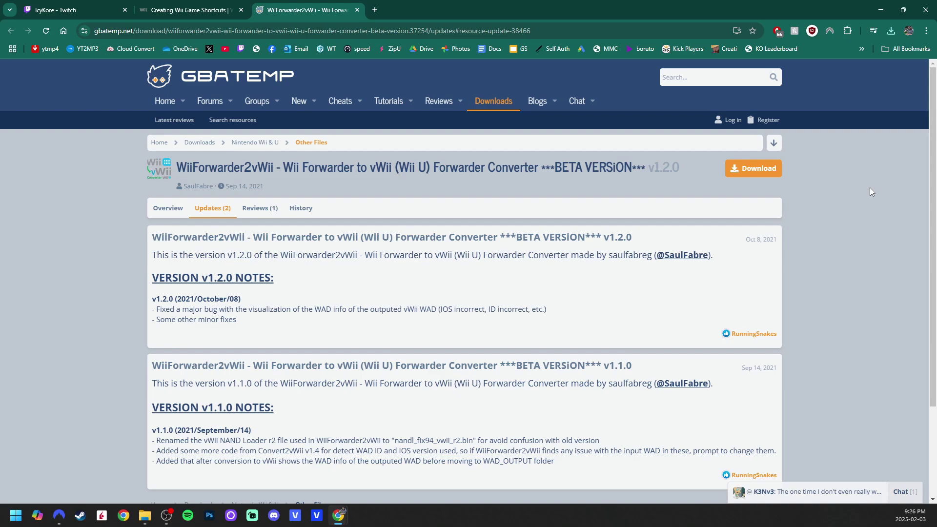
left_click(752, 170)
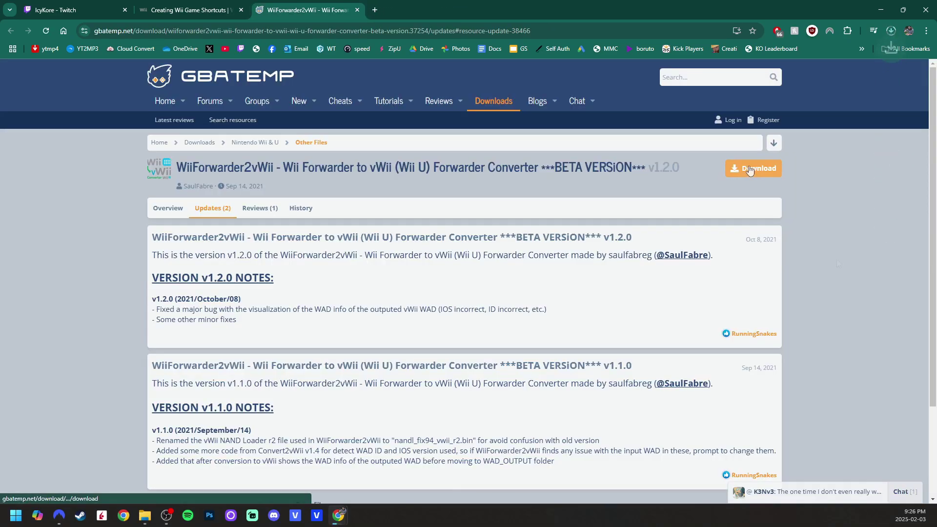
key("super+d")
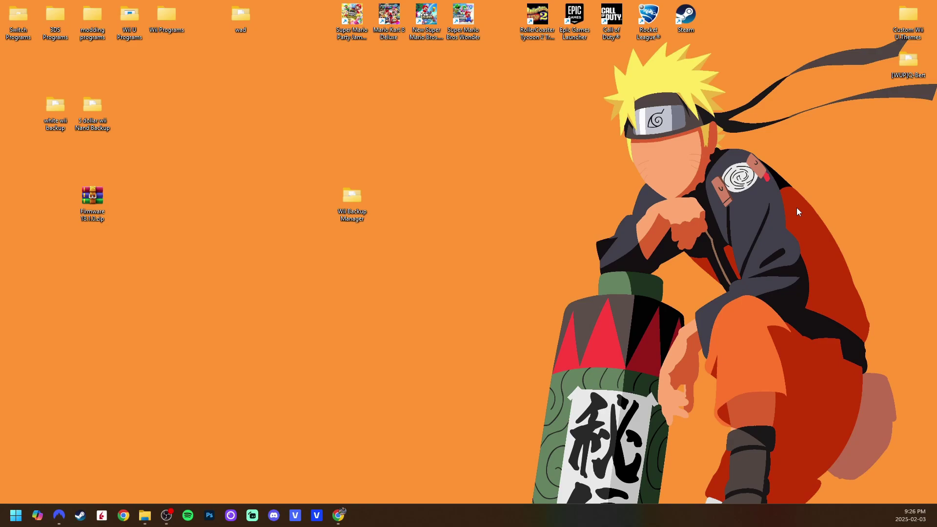
Open WiiGSC.zip from Downloads to view setup.exe and WiiGSCInstaller.msi
key("super+e")
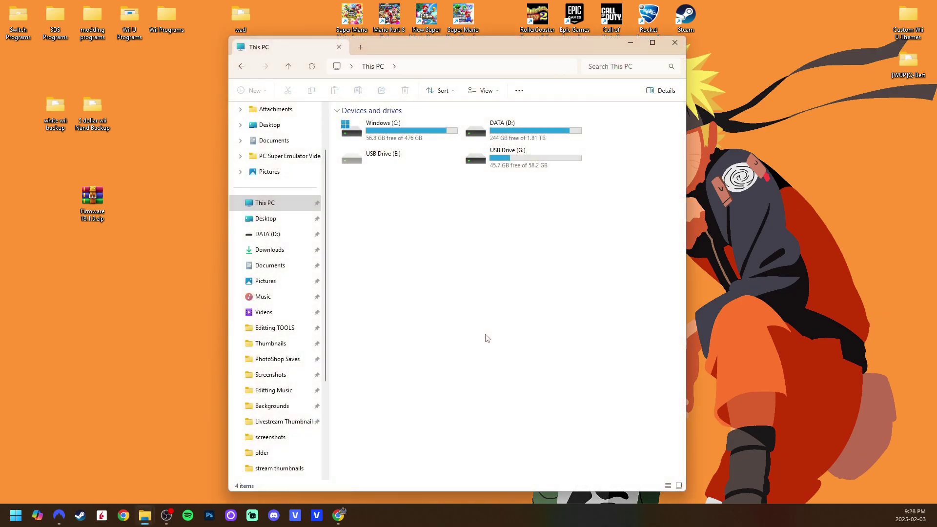
left_click(275, 250)
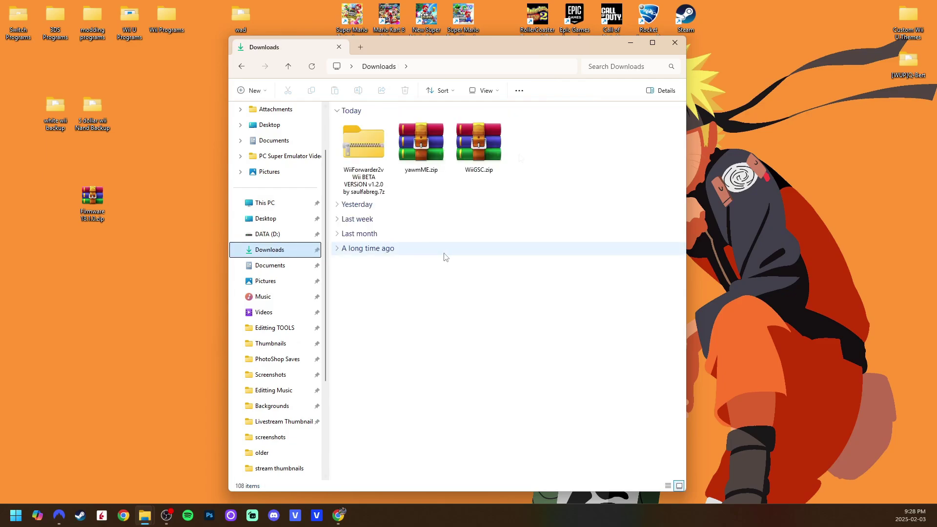
double_click(482, 155)
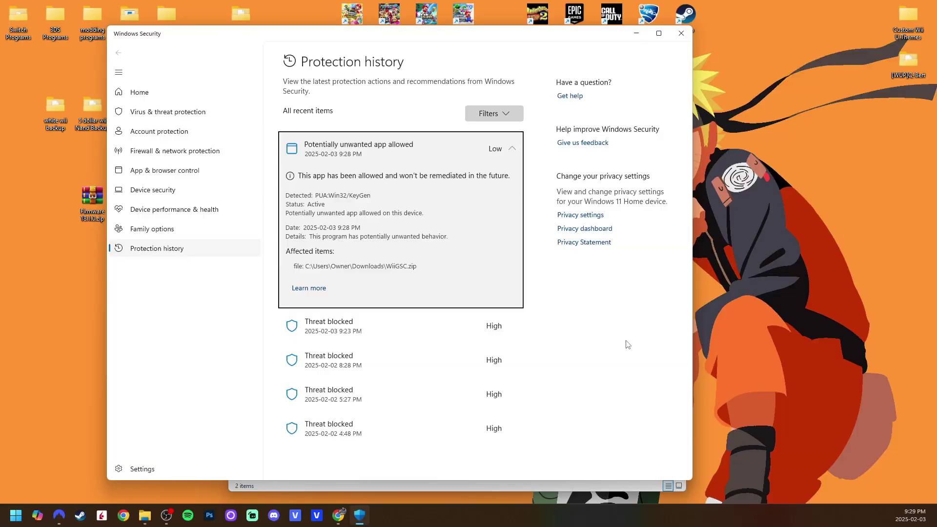
Minimize Windows Security to return to the WiiGSC.zip contents
left_click(636, 33)
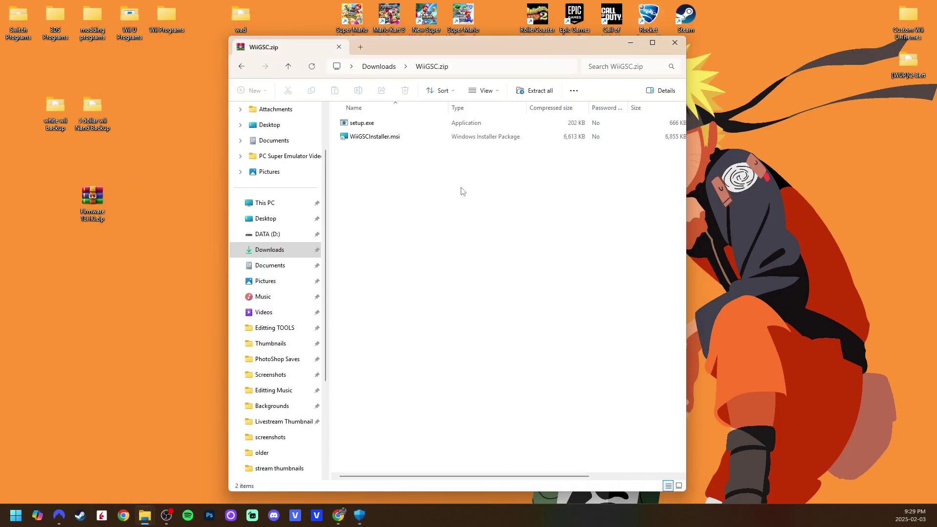
Create a Wii gscsetup desktop folder and copy setup.exe and WiiGSCInstaller.msi into it
left_click_drag(372, 168, 413, 175)
left_click_drag(562, 46, 369, 62)
right_click(583, 169)
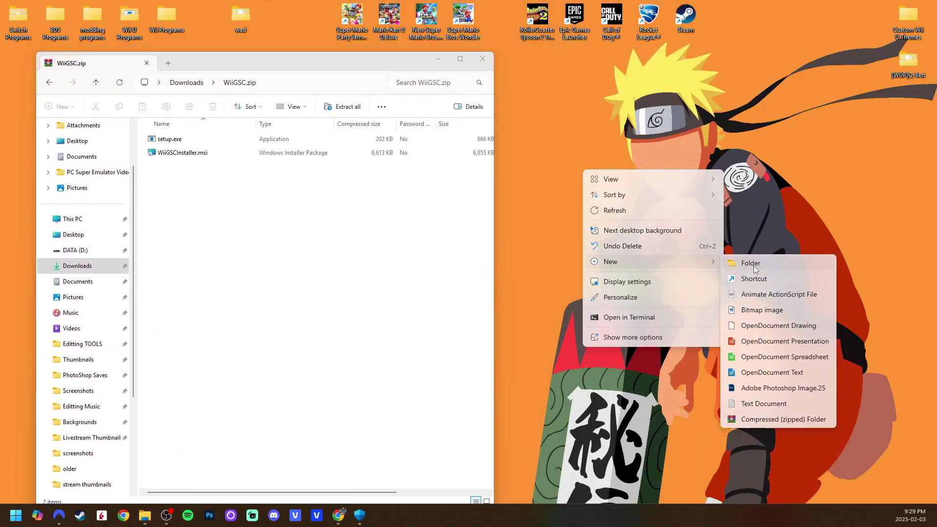
left_click(650, 245)
left_click_drag(200, 167, 622, 210)
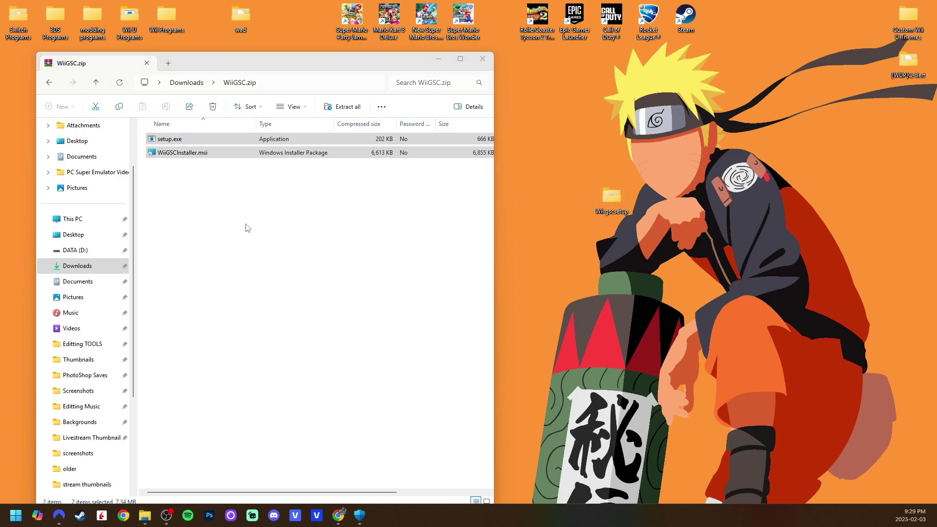
Delete WiiGSC.zip from the Downloads folder
left_click(43, 84)
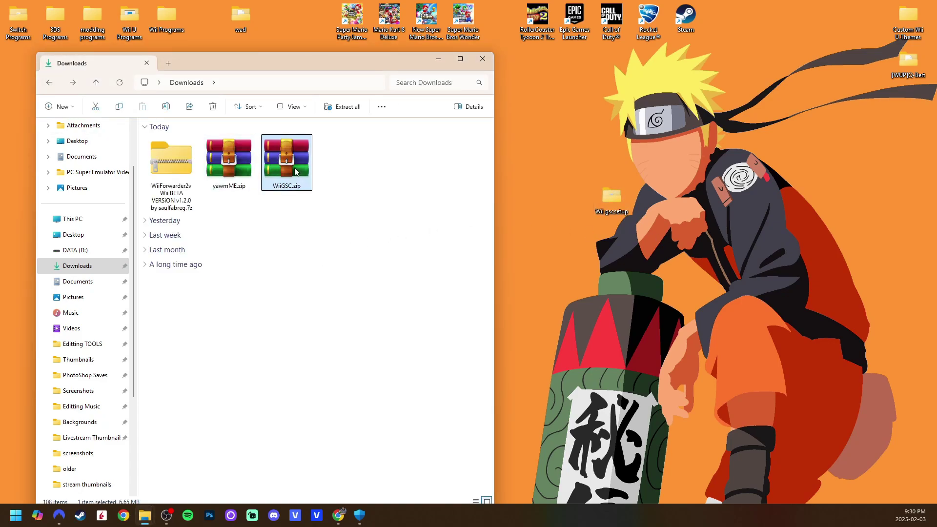
key("Delete")
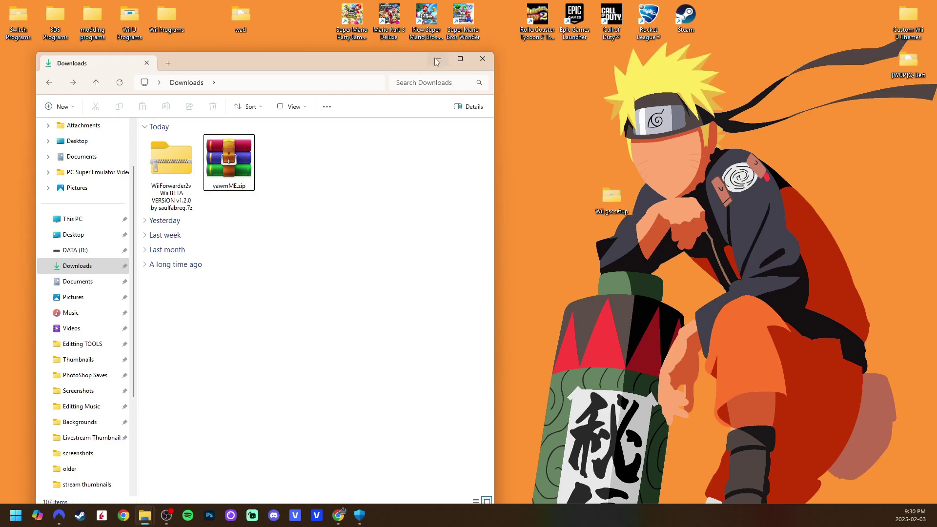
left_click(438, 59)
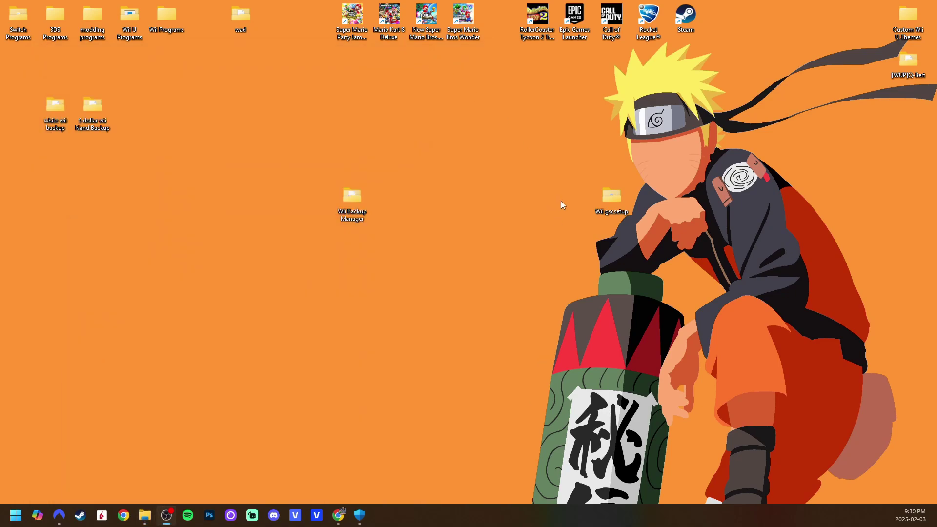
Open the Wii gscsetup folder and run WiiGSCInstaller.msi to install WiiGSC
double_click(613, 198)
left_click_drag(320, 25, 443, 44)
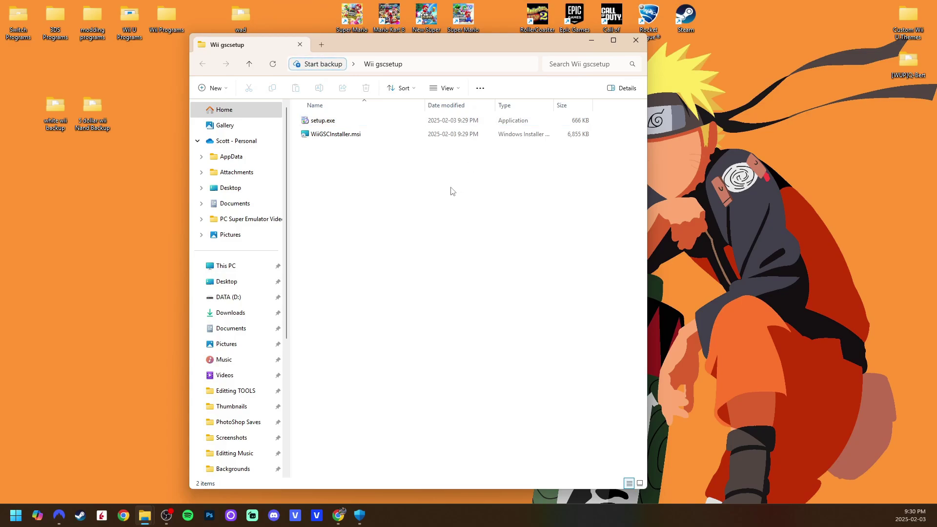
double_click(356, 136)
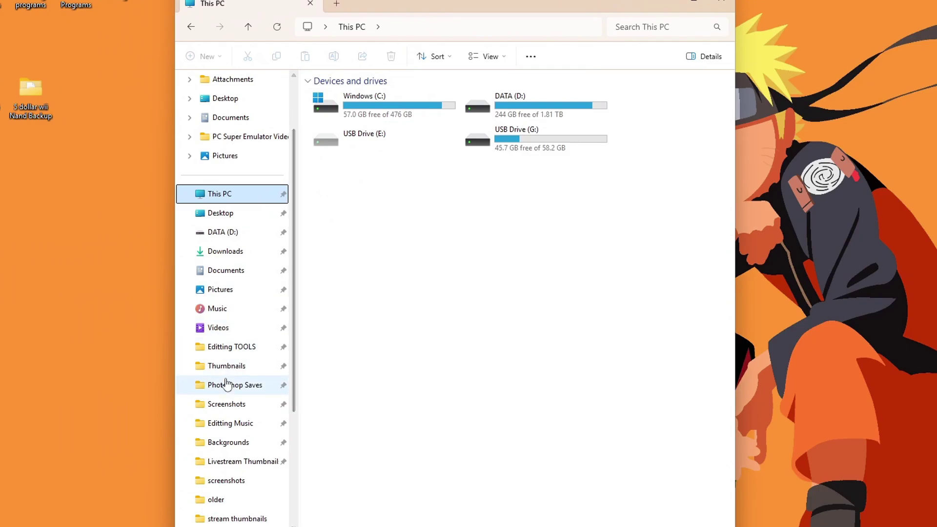
Browse Windows (C:) > Program Files (x86) into the Wiidewii folder looking for WiiGSC
left_click(391, 108)
double_click(392, 108)
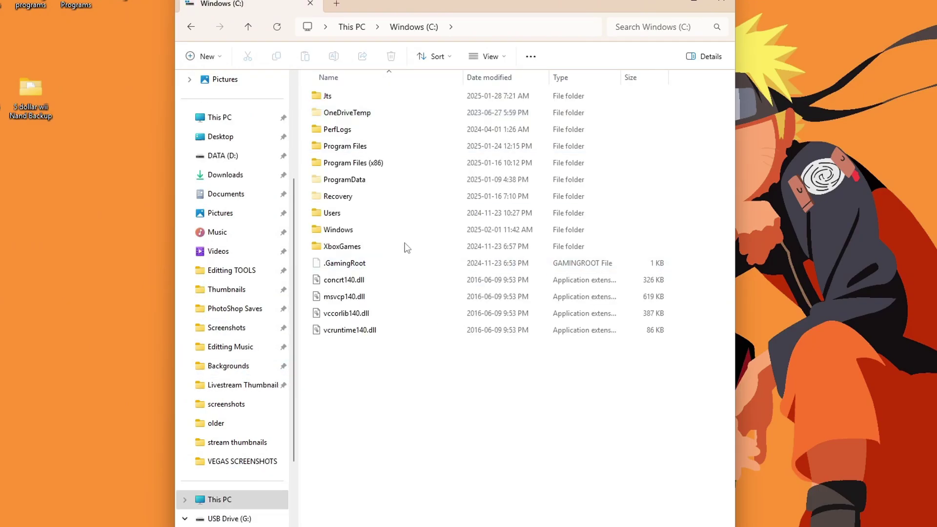
double_click(398, 164)
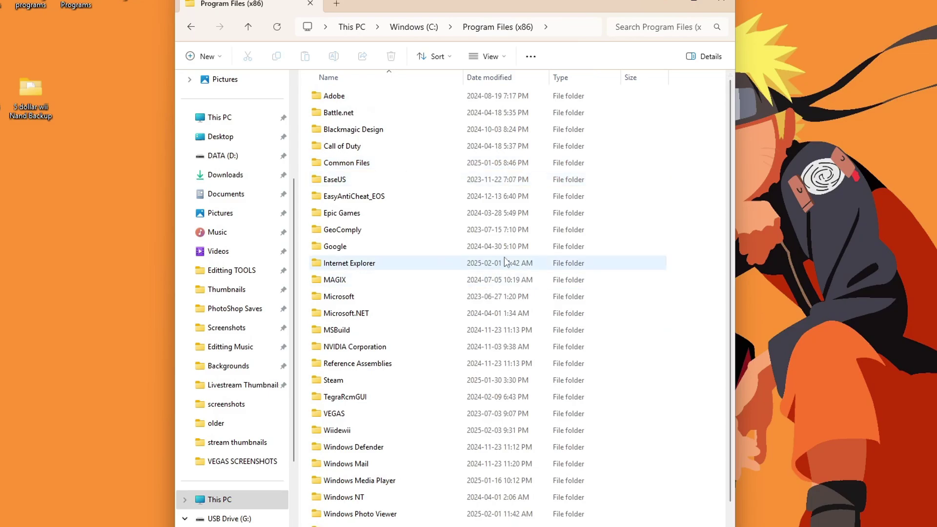
scroll(508, 257, "down", 1)
left_click(342, 413)
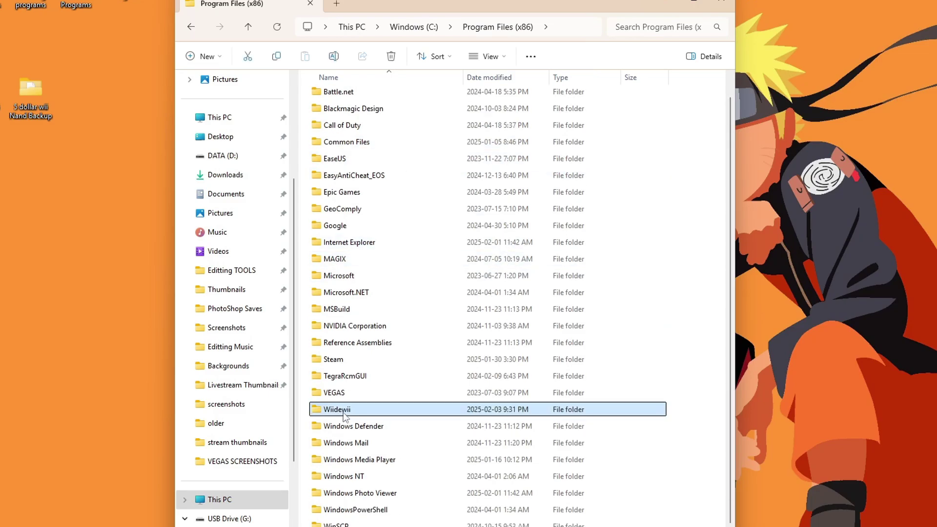
double_click(345, 414)
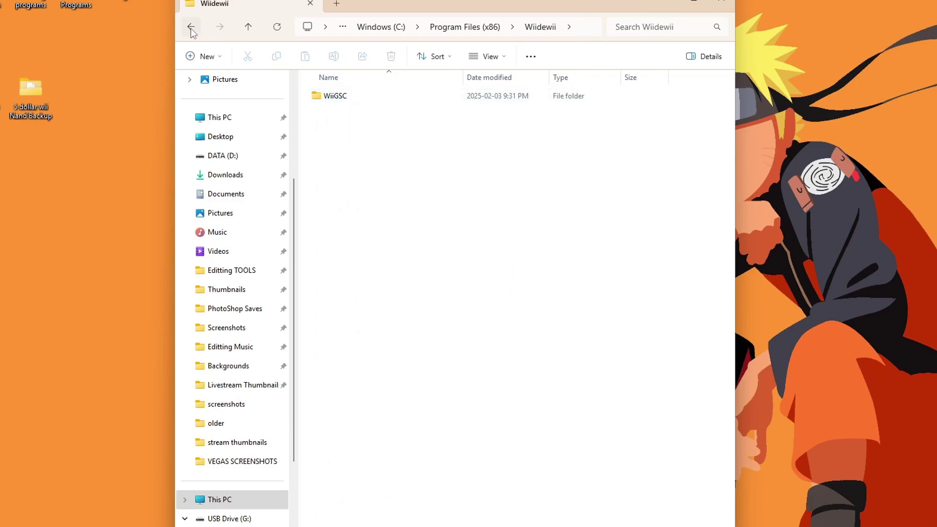
Search this PC for 'wiigsc', open the installed WiiGSC folder and scroll to WiiGSC.exe
left_click(220, 117)
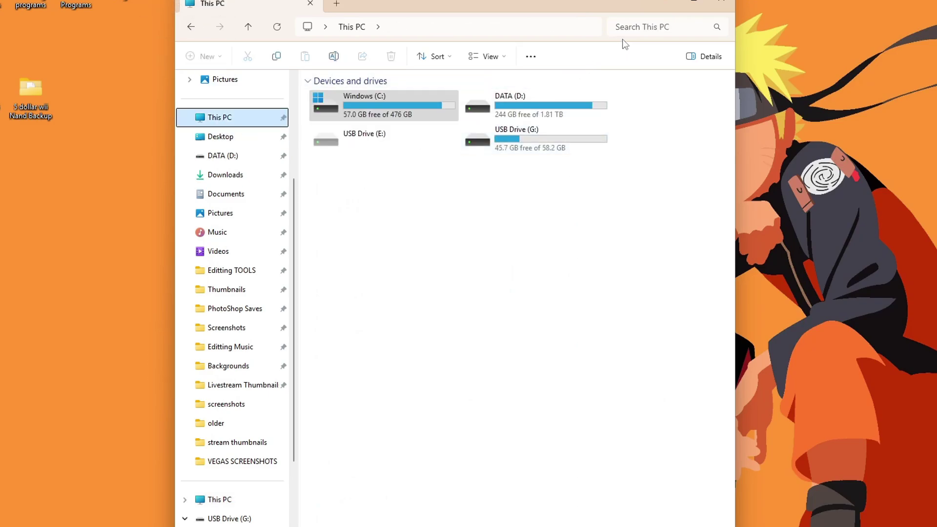
left_click(639, 28)
type("wiigsc")
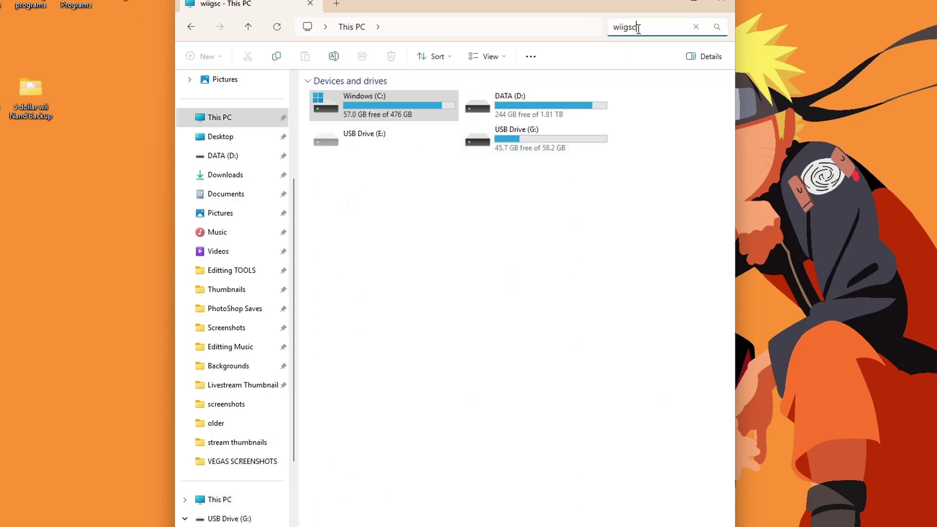
key("Return")
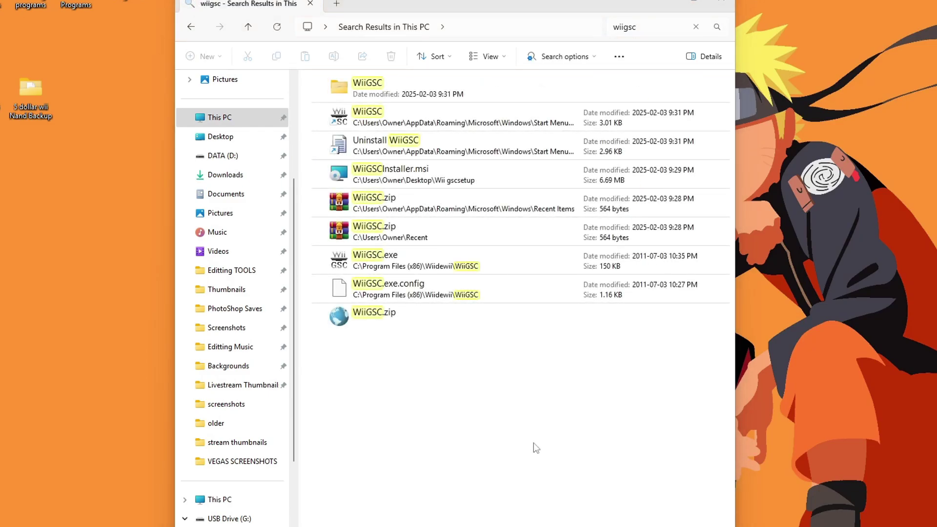
double_click(395, 86)
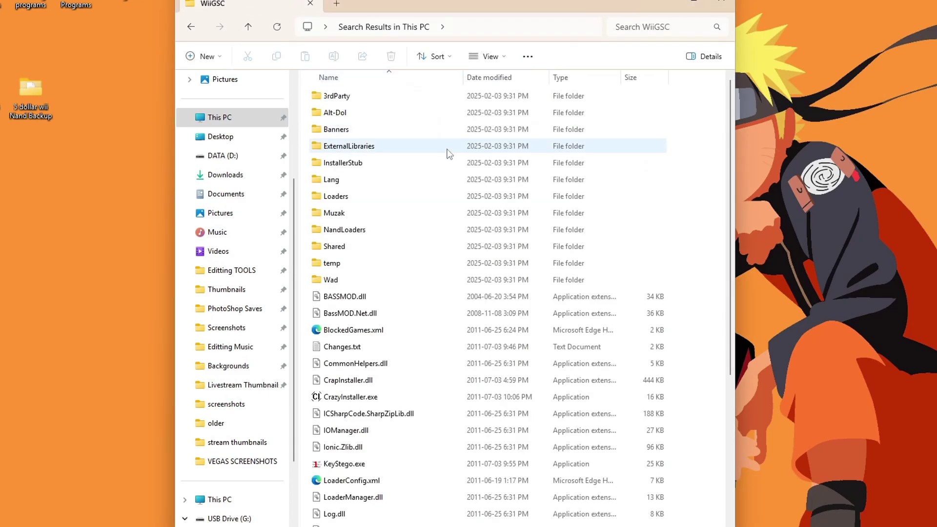
scroll(471, 250, "down", 4)
scroll(470, 251, "down", 1)
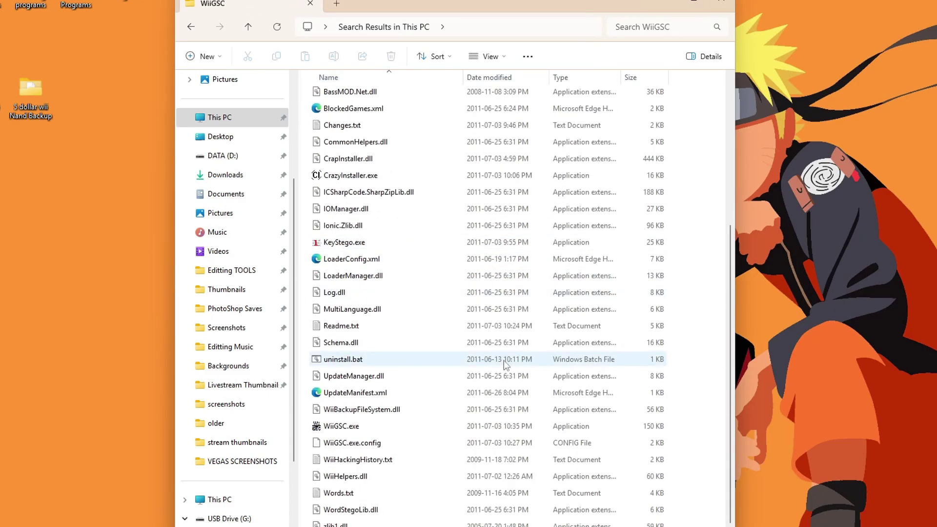
Run WiiGSC.exe as administrator, confirm the common key creation notices, and accept the disclaimer permanently
right_click(361, 428)
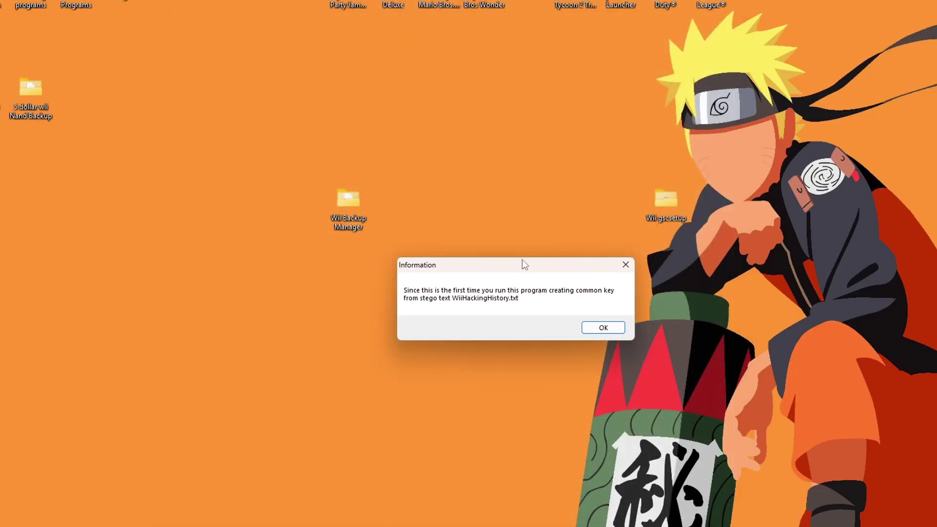
left_click_drag(522, 264, 504, 232)
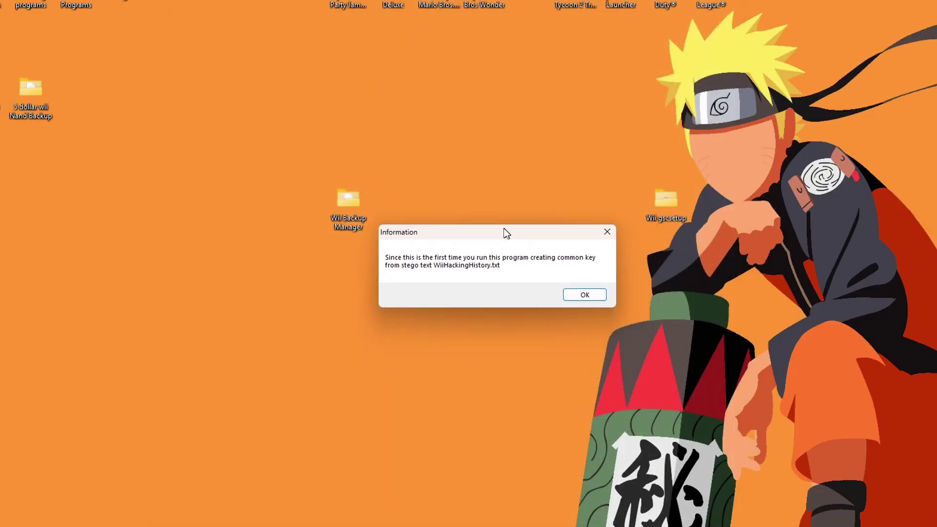
left_click(604, 313)
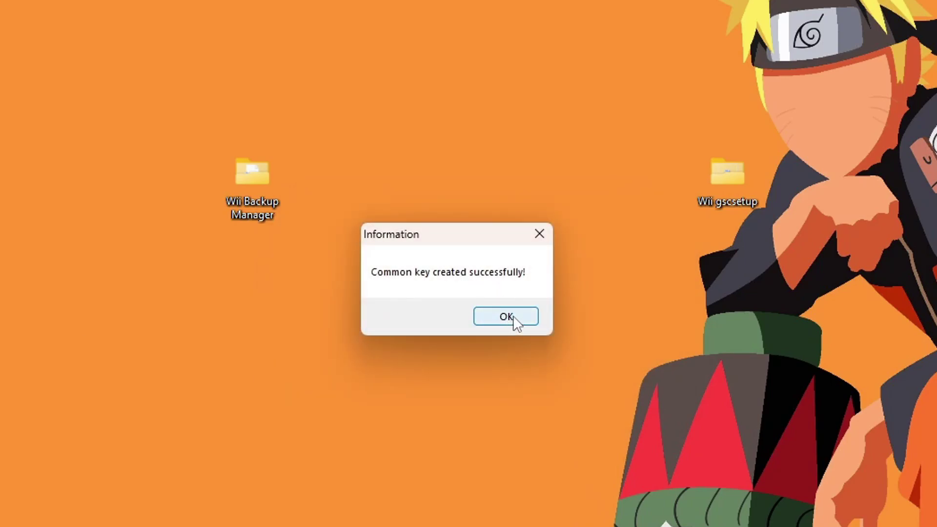
left_click(514, 315)
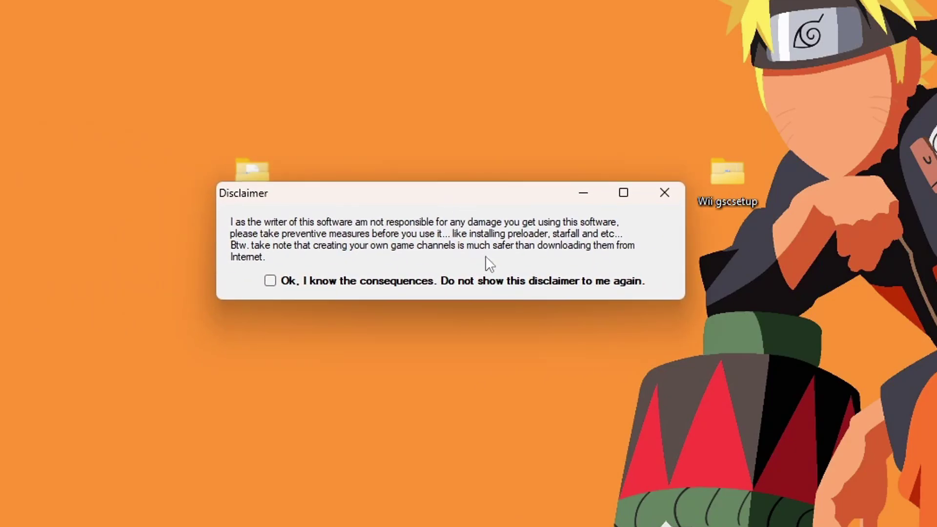
left_click(269, 281)
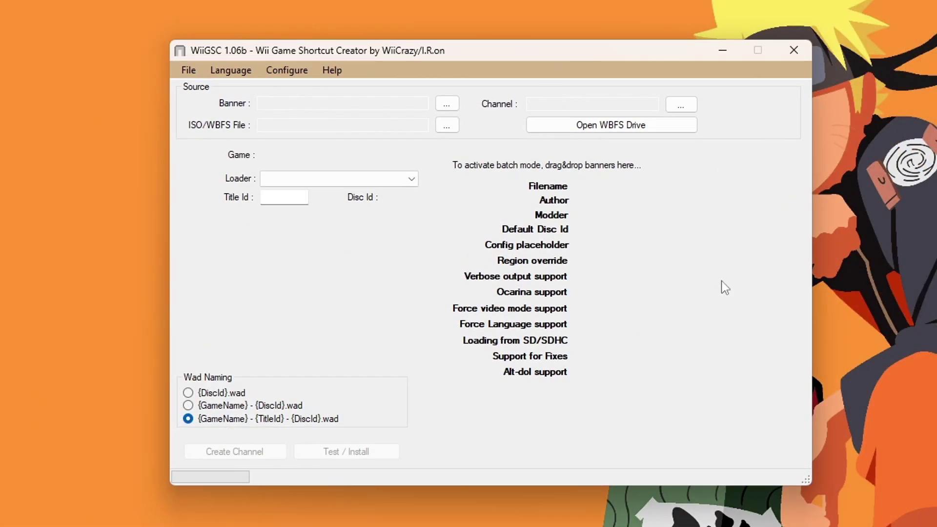
Open the WBFS drive selection and load the five Wii games from drive G:\
left_click(635, 126)
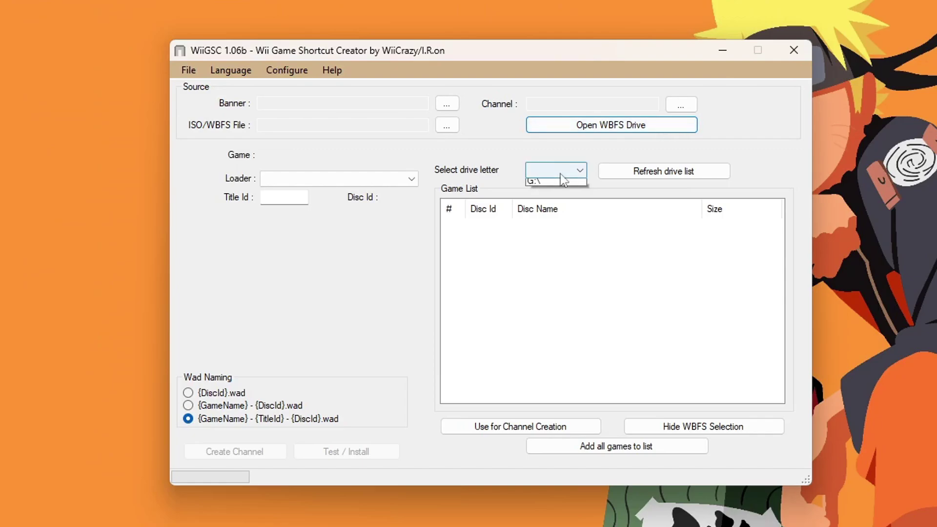
left_click(561, 173)
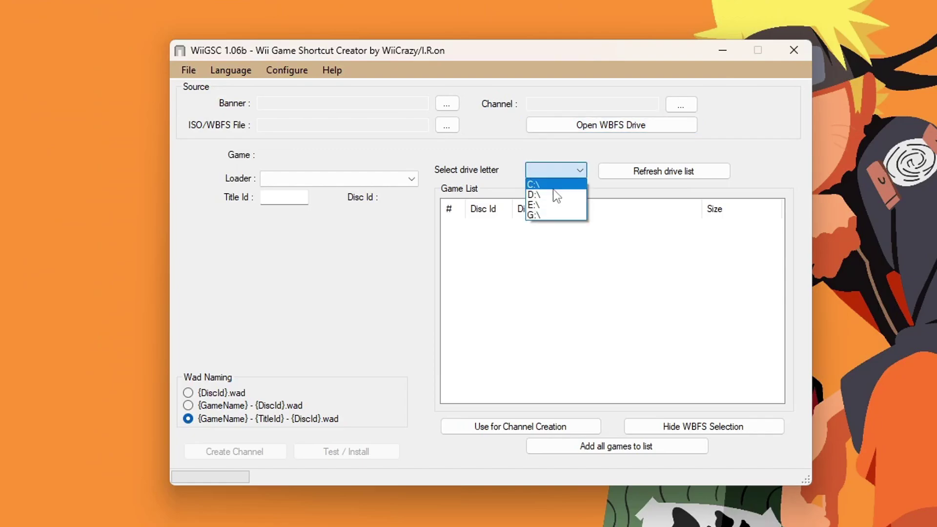
left_click(544, 215)
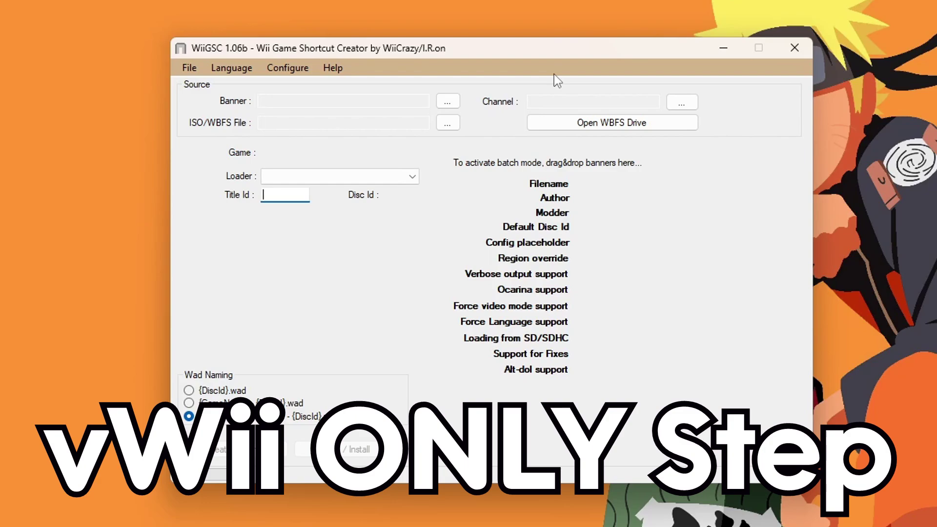
Check the NAND loader choices under Configure > Settings, keeping comex-base.wxd
left_click(288, 67)
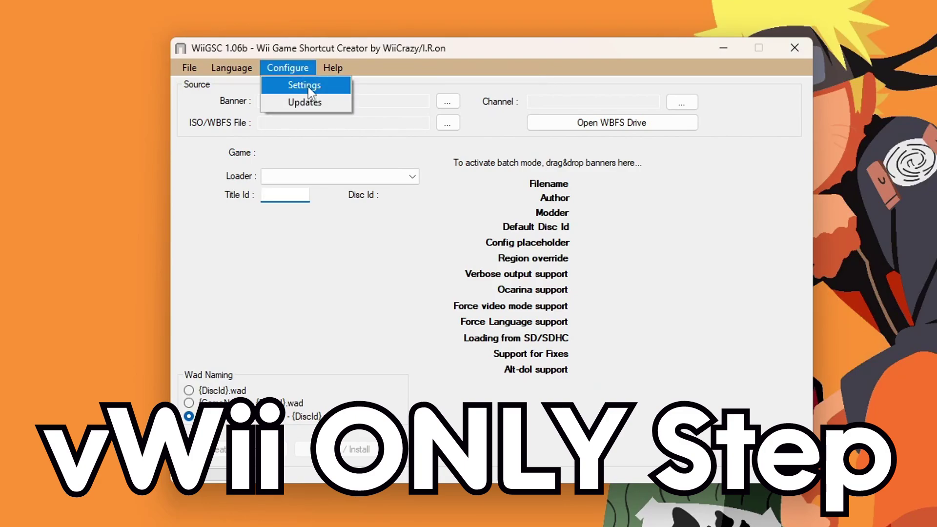
left_click(307, 85)
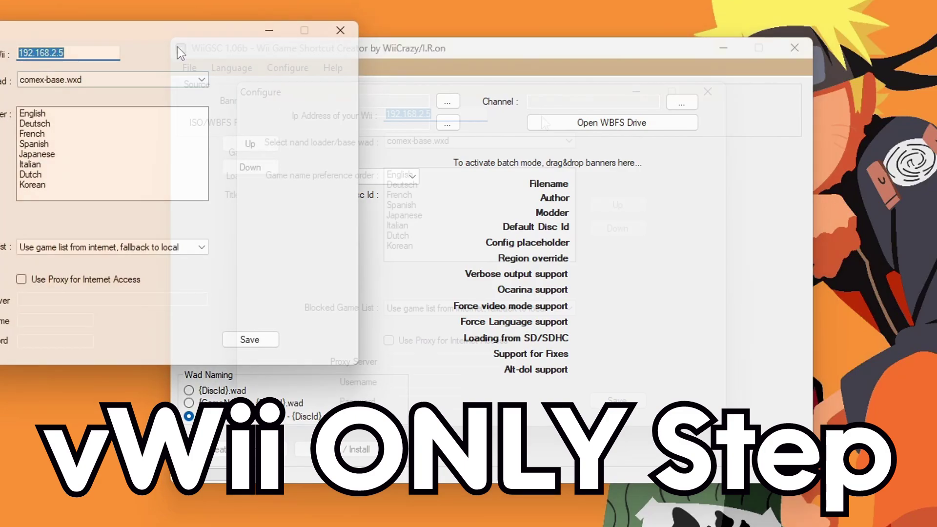
left_click(484, 139)
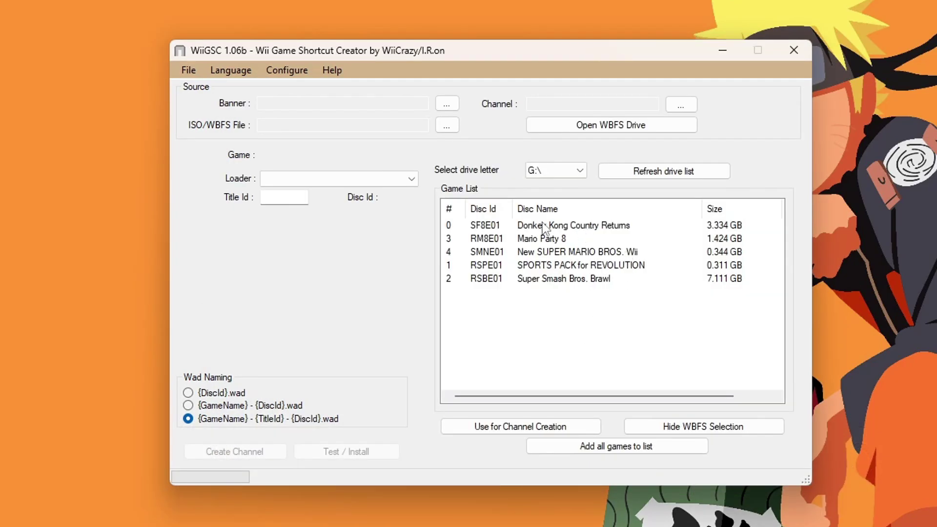
Pack Donkey Kong Country Returns as 'DKC Returns - UF8E - SF8E01.wad' with the USB Loader GX forwarder
left_click(564, 226)
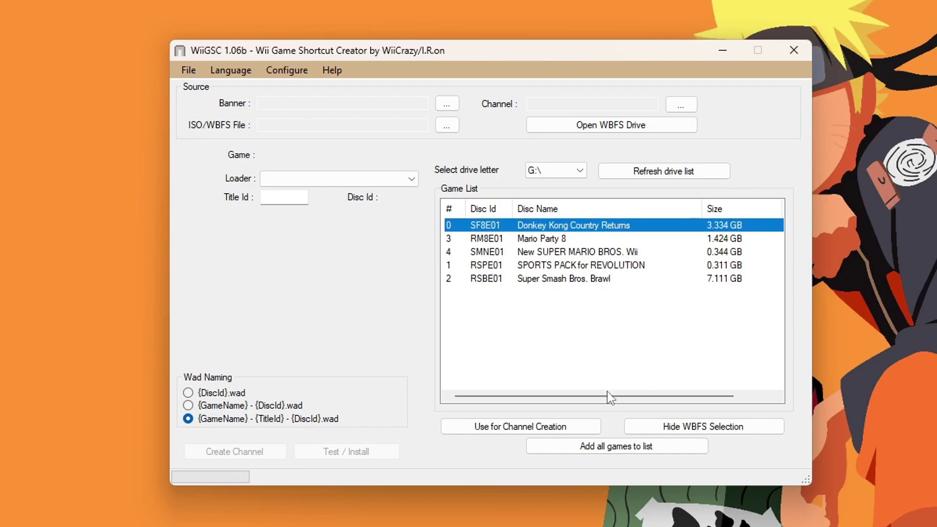
left_click(557, 430)
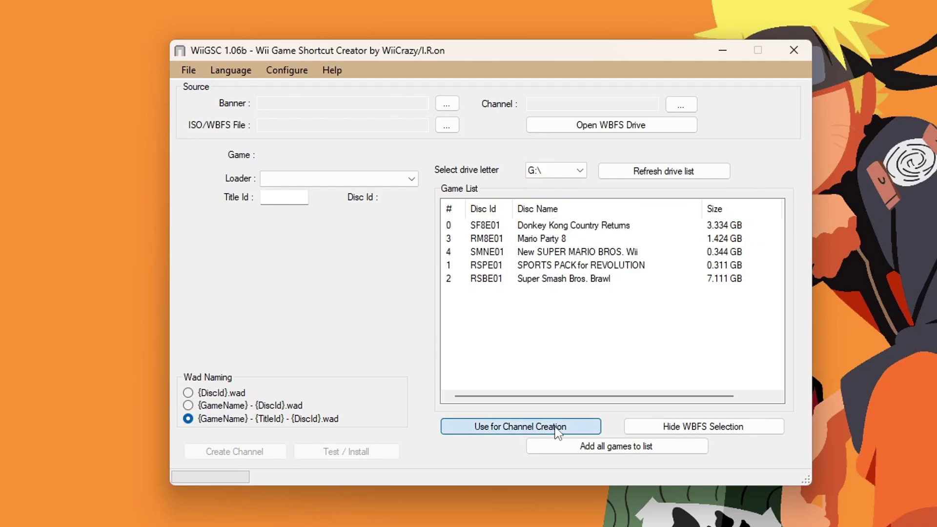
left_click(381, 179)
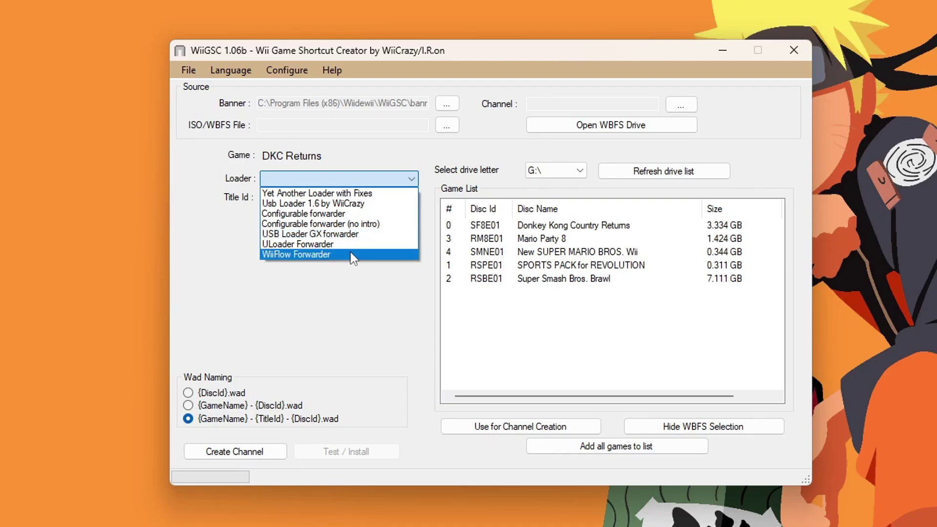
left_click(309, 235)
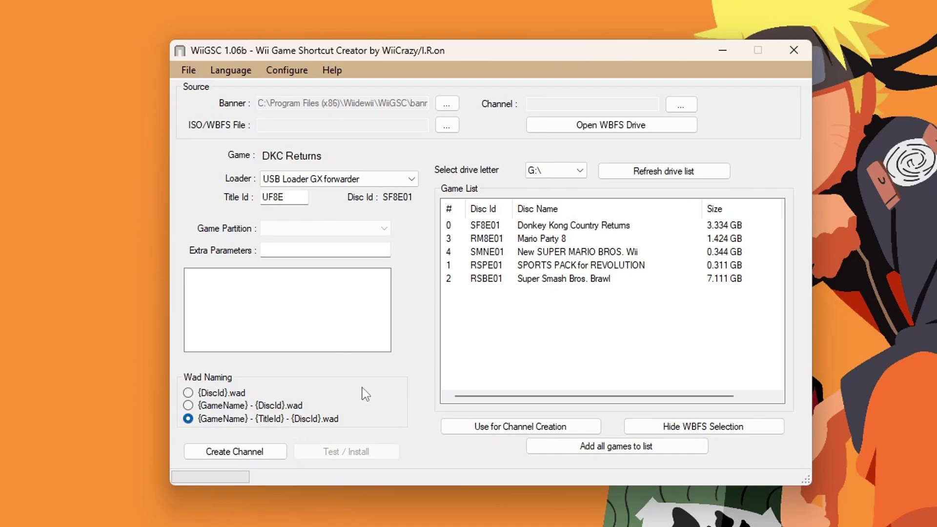
left_click(213, 453)
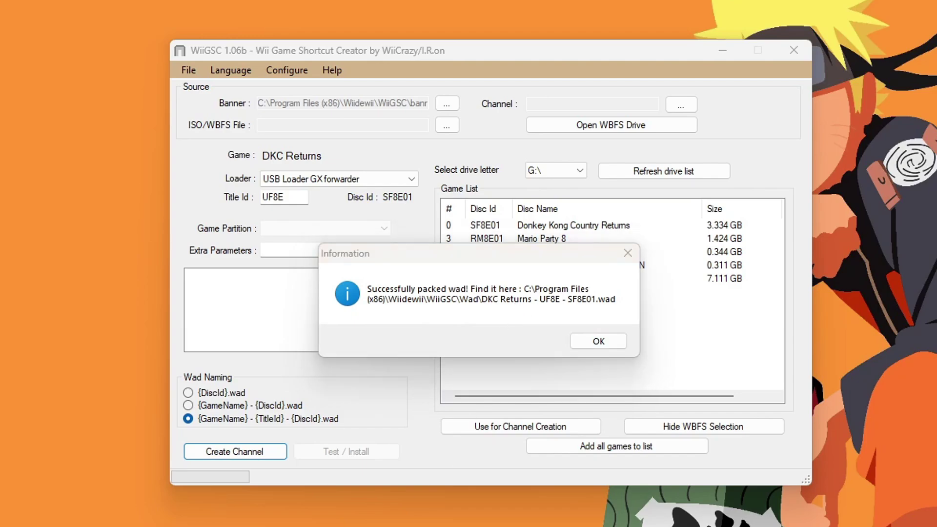
key("alt+Tab")
Confirm the 673 KB DKC Returns WAD is in WiiGSC's Wad folder
scroll(505, 371, "up", 5)
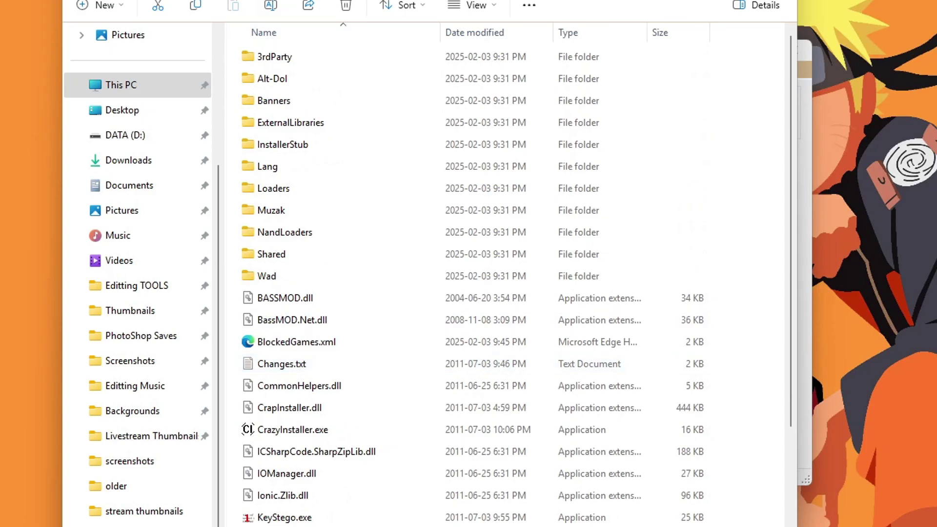
scroll(522, 400, "down", 3)
scroll(523, 400, "up", 3)
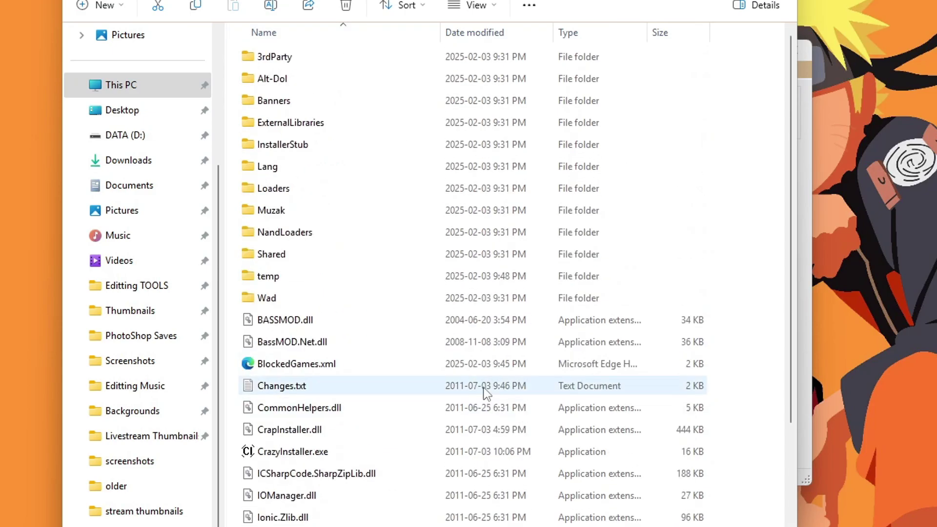
left_click(292, 298)
double_click(290, 300)
left_click(379, 58)
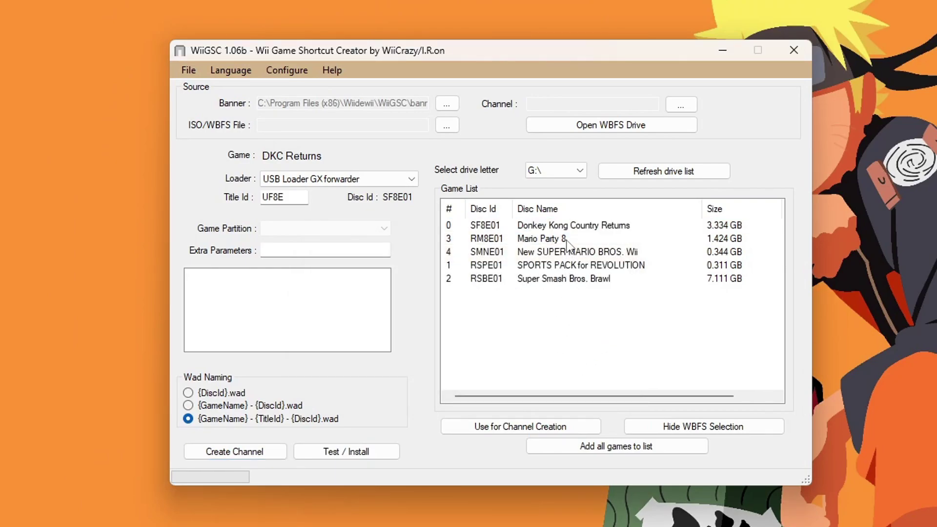
Pack a Mario Party 8 USB Loader GX forwarder WAD and view all WADs in the Wad folder
left_click(567, 243)
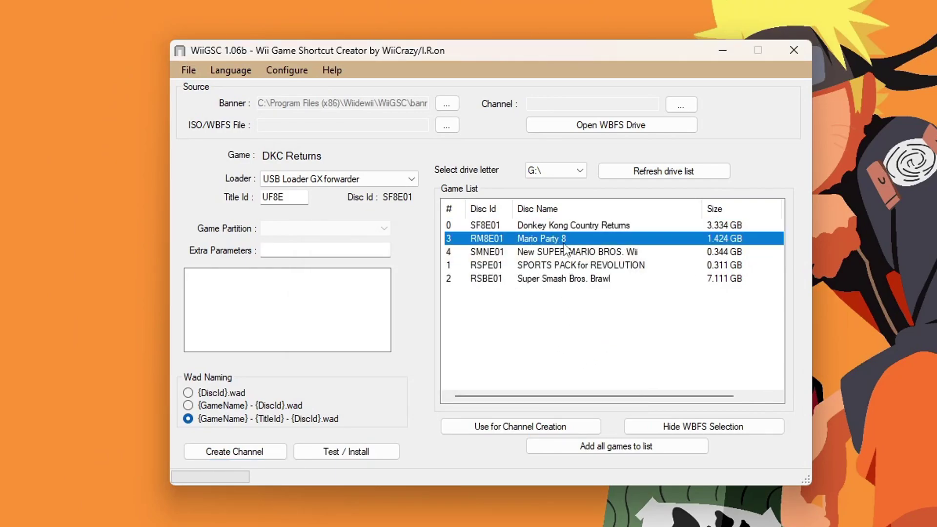
left_click(537, 427)
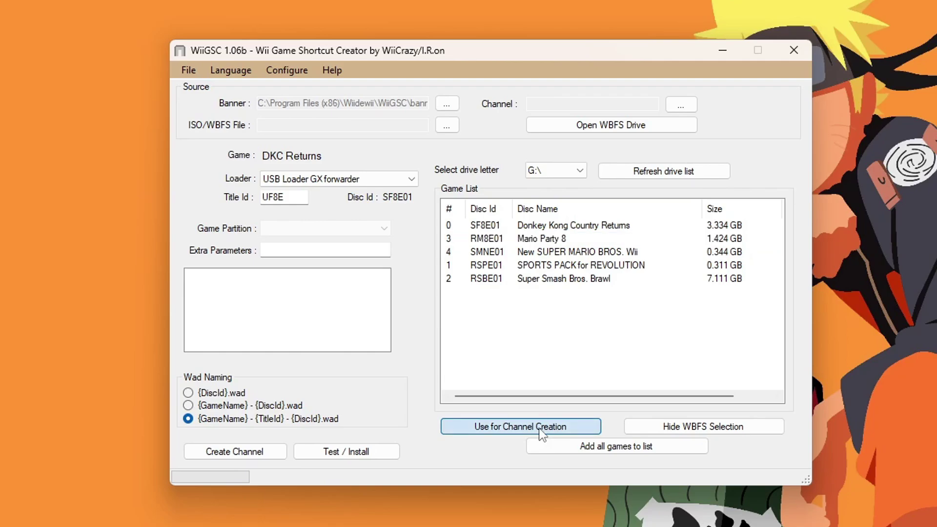
left_click(395, 180)
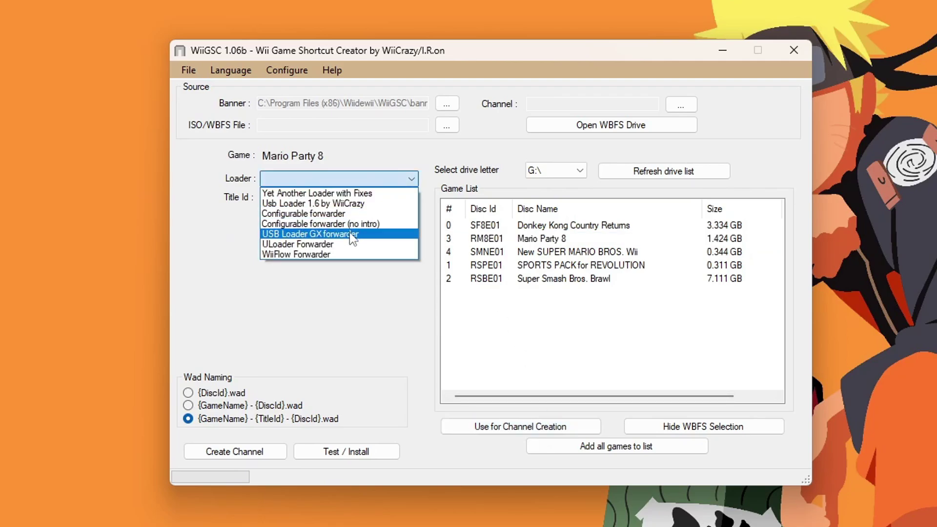
left_click(310, 234)
left_click(261, 452)
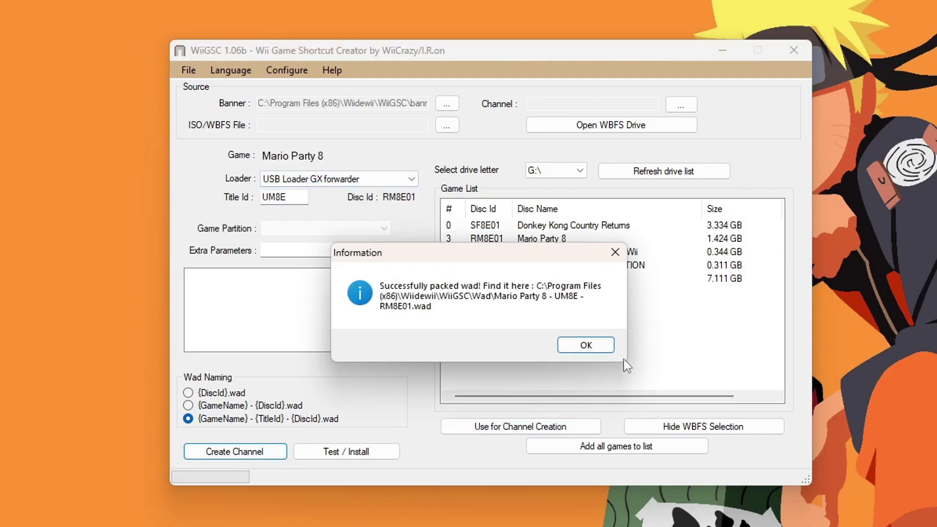
left_click(582, 348)
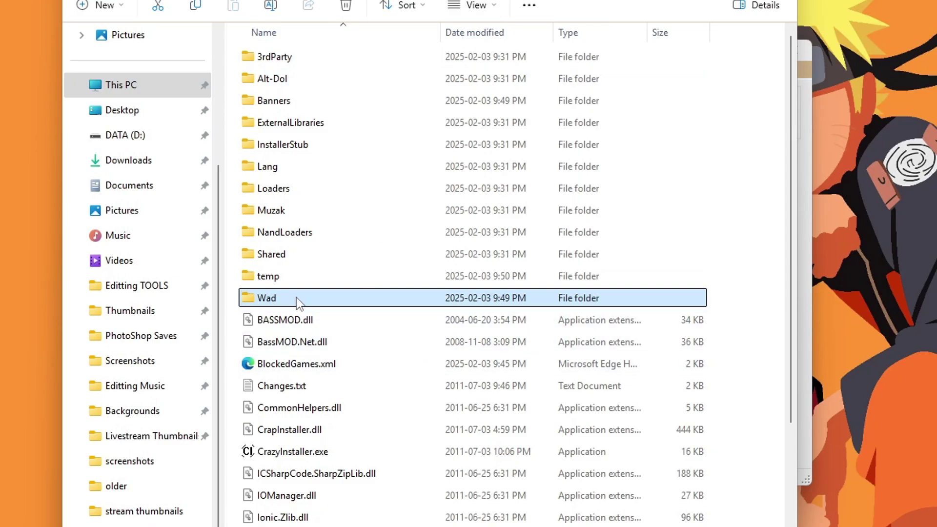
double_click(299, 303)
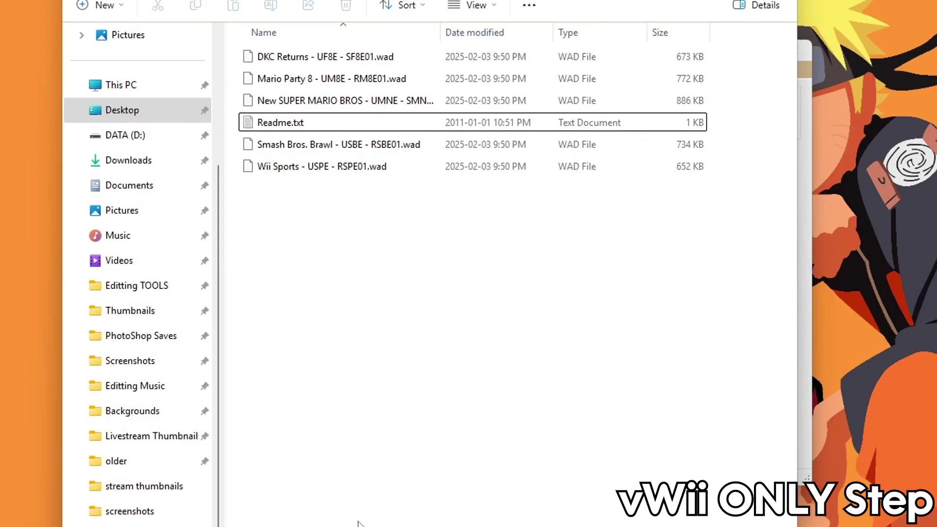
Copy Wii2vWii from the WiiForwarder2vWii archive in Downloads to the desktop, then delete the archive
key("super+e")
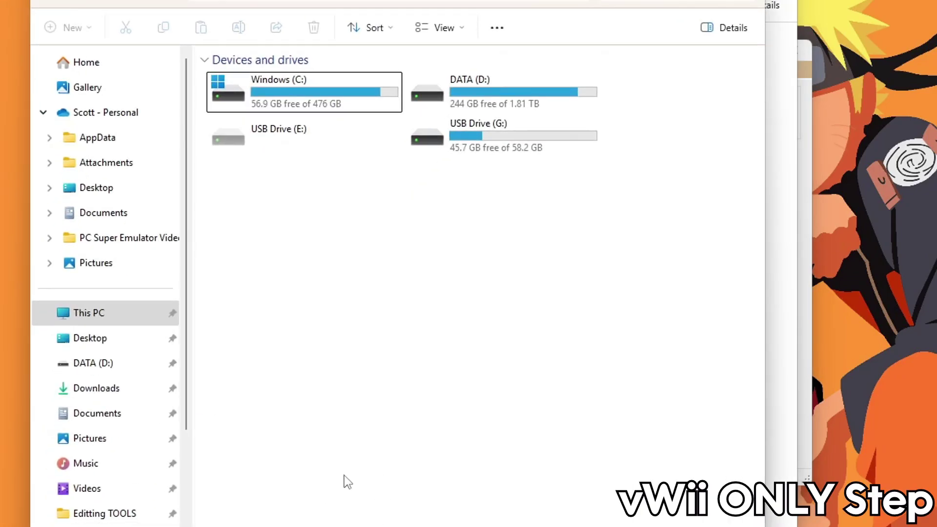
left_click(96, 388)
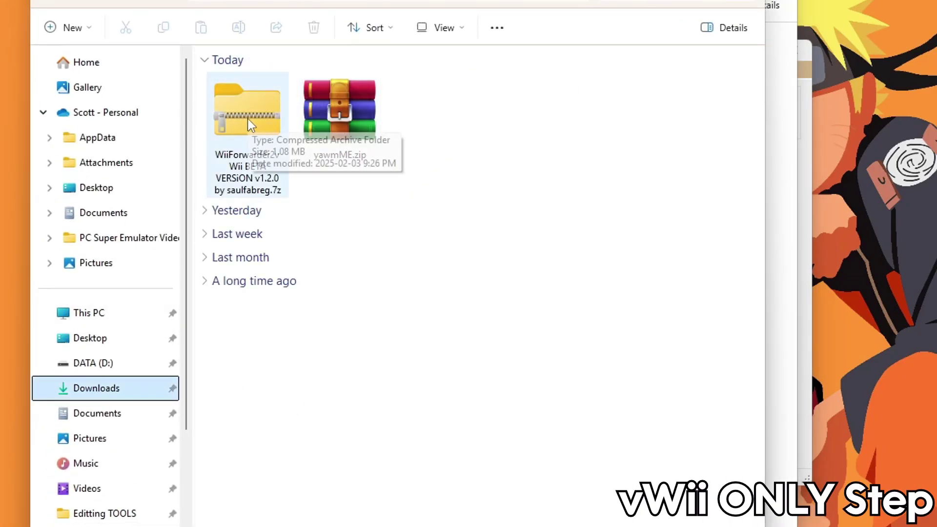
double_click(247, 126)
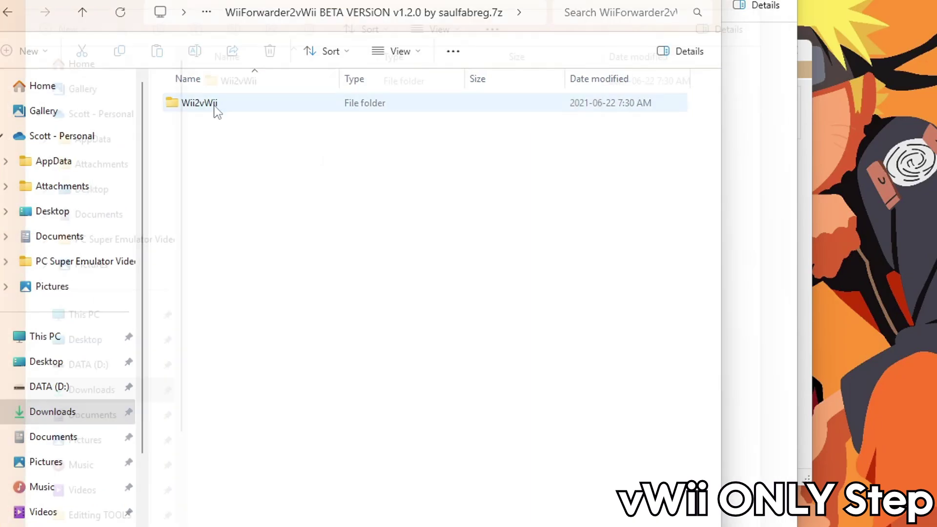
left_click_drag(214, 107, 887, 93)
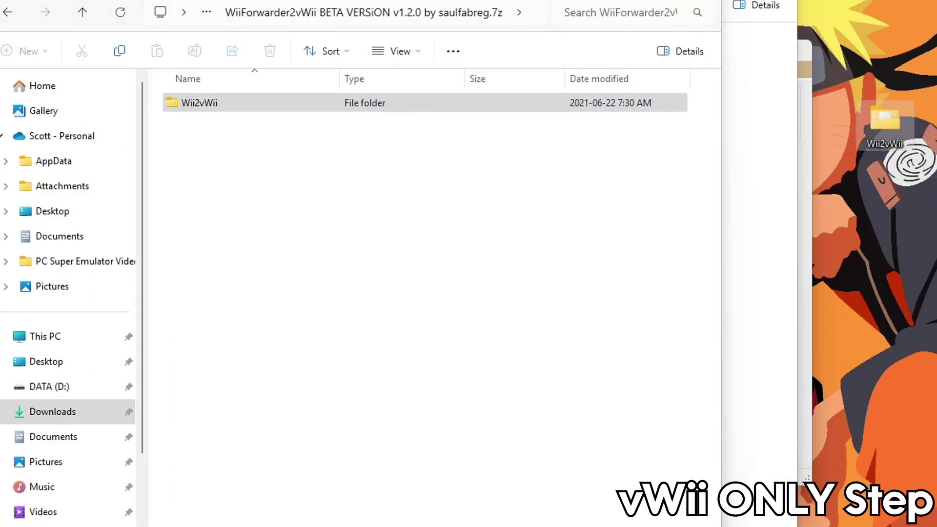
key("alt+Left")
key("Delete")
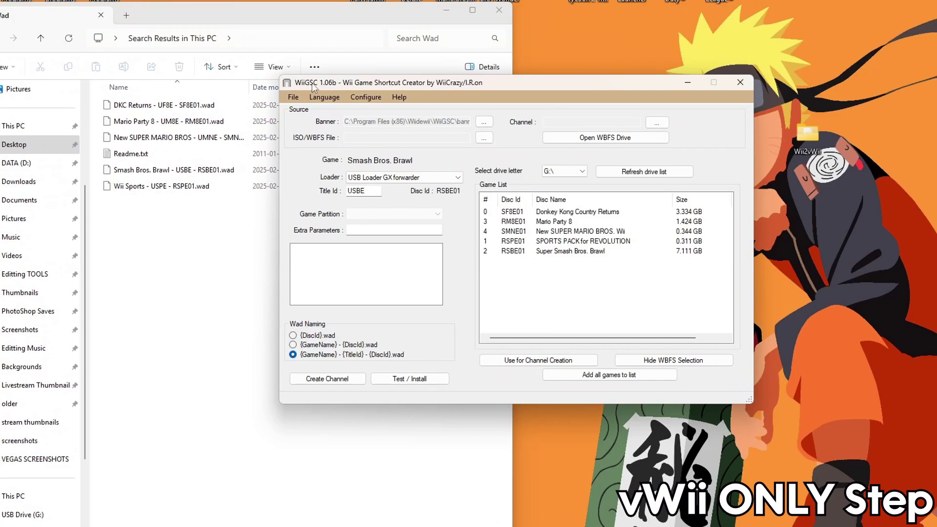
Close WiiGSC, open the desktop Wii2vWii folder and tile it beside the Wad folder
left_click(741, 83)
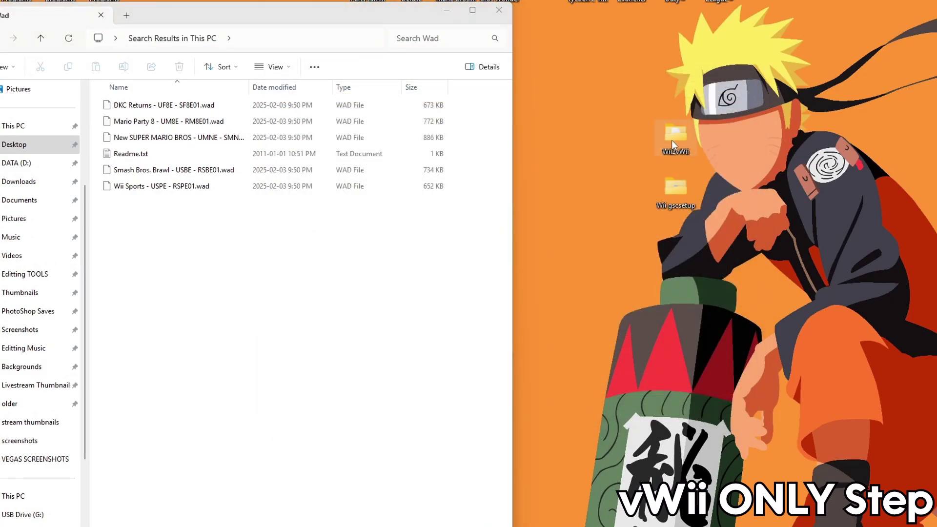
double_click(672, 140)
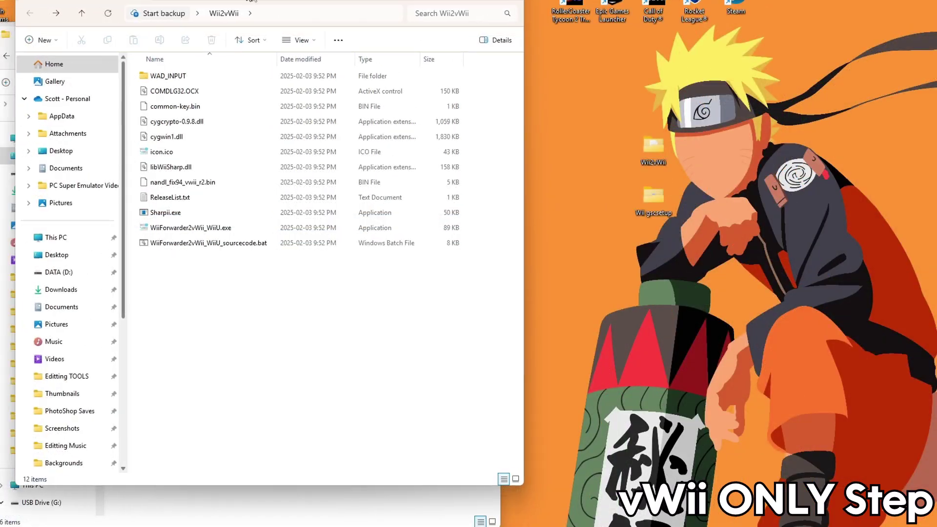
left_click_drag(251, 1, 741, 43)
left_click_drag(365, 32, 353, 24)
left_click_drag(695, 38, 678, 30)
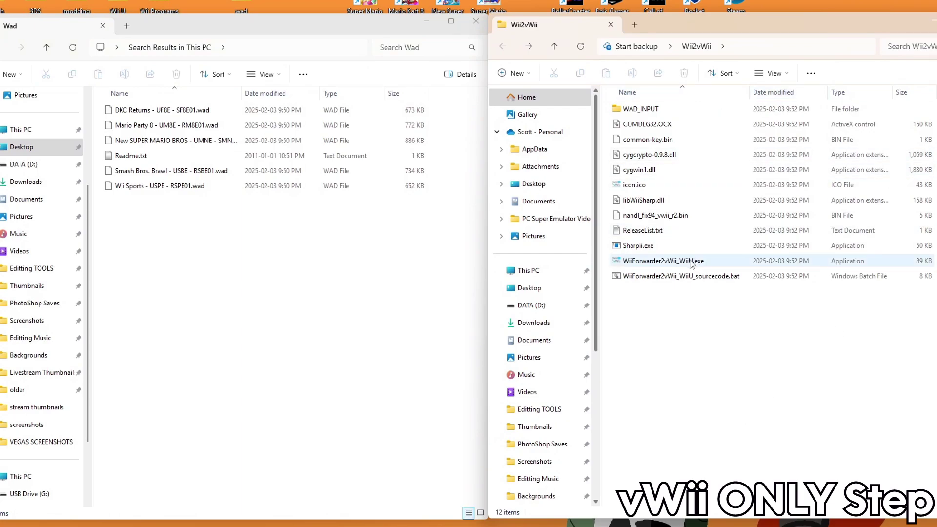
Delete Readme.txt, move the Wii Sports WAD into WAD_INPUT, and launch WiiForwarder2vWii_WiiU.exe
left_click(131, 155)
key("Delete")
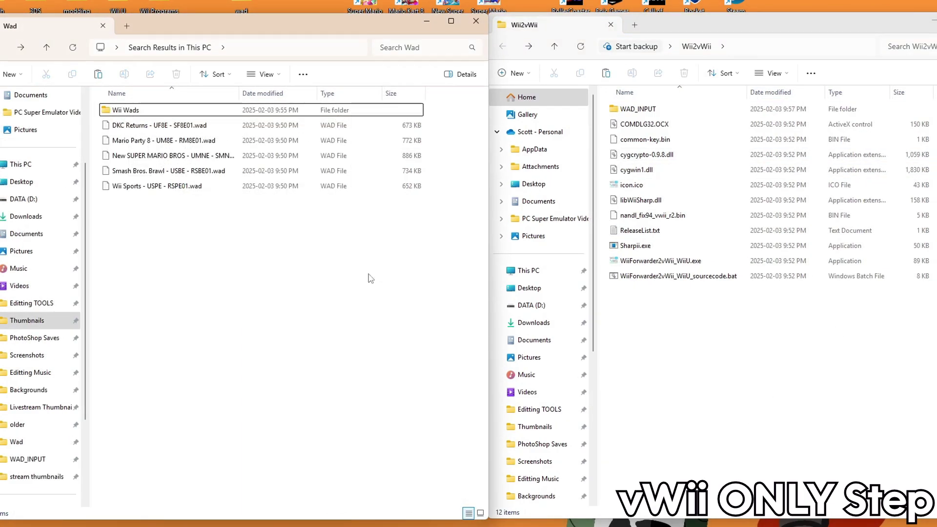
left_click(188, 188)
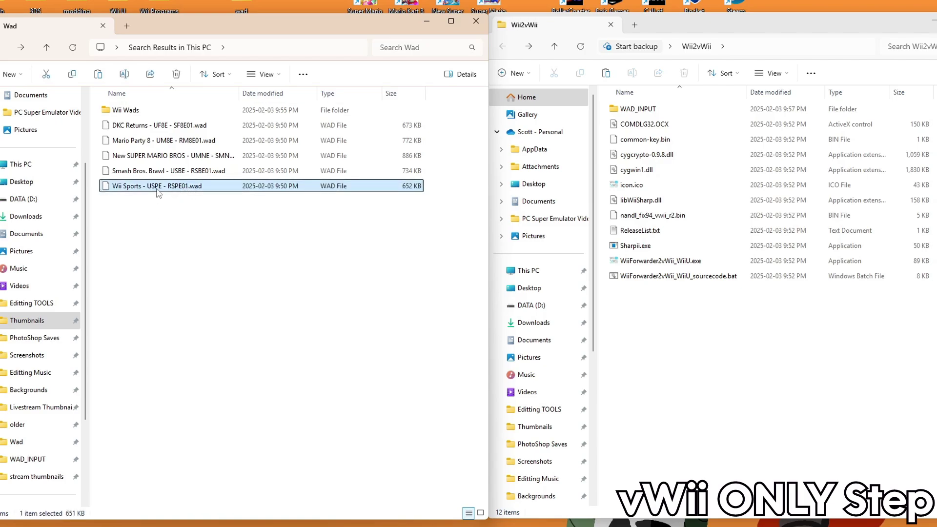
left_click_drag(157, 192, 659, 111)
left_click(456, 193)
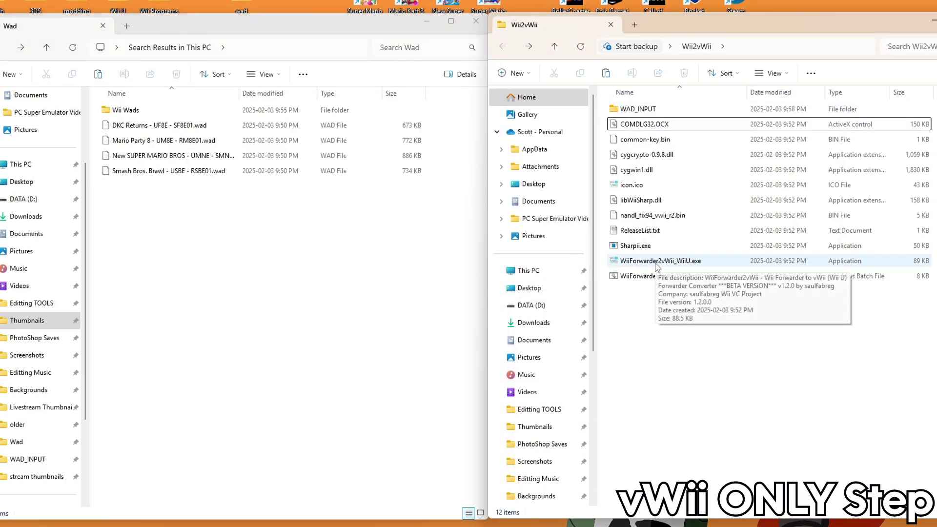
left_click(677, 263)
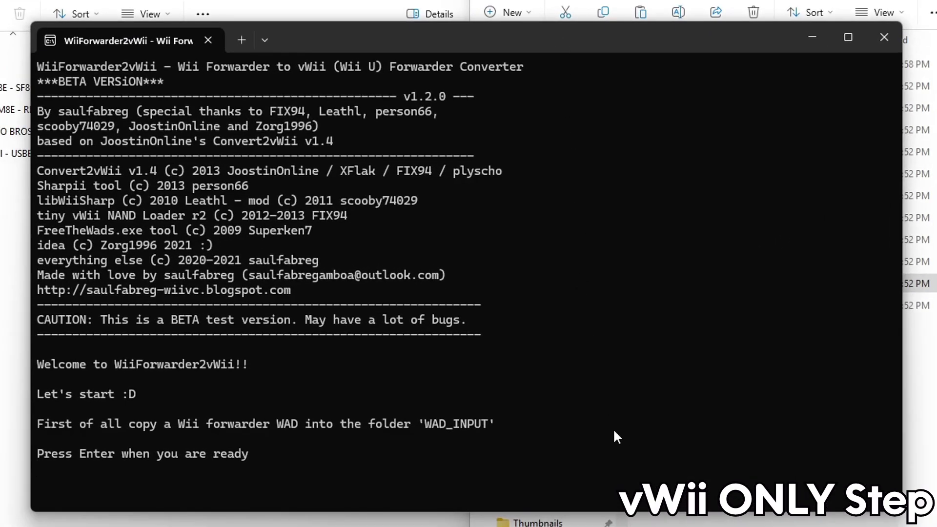
Convert the Wii Sports forwarder to vWii into WAD_OUTPUT and close the console
key("Return")
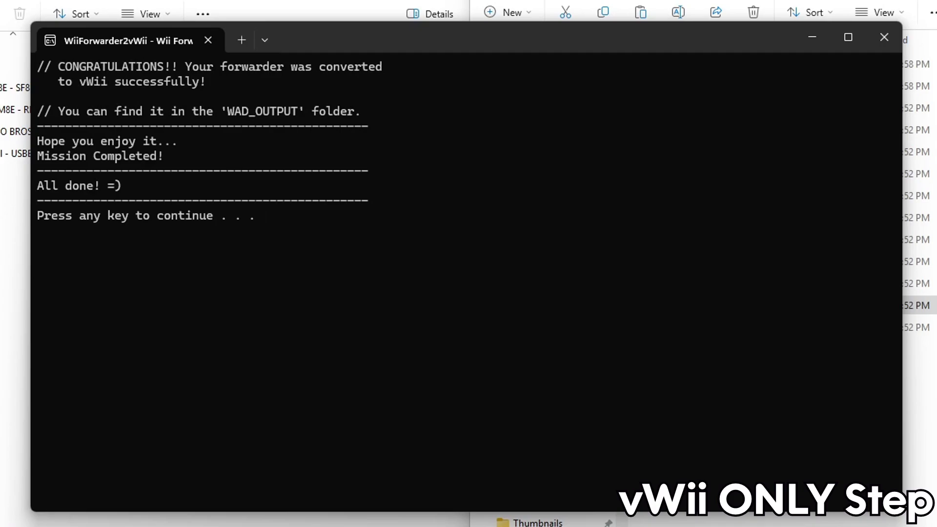
key("Return")
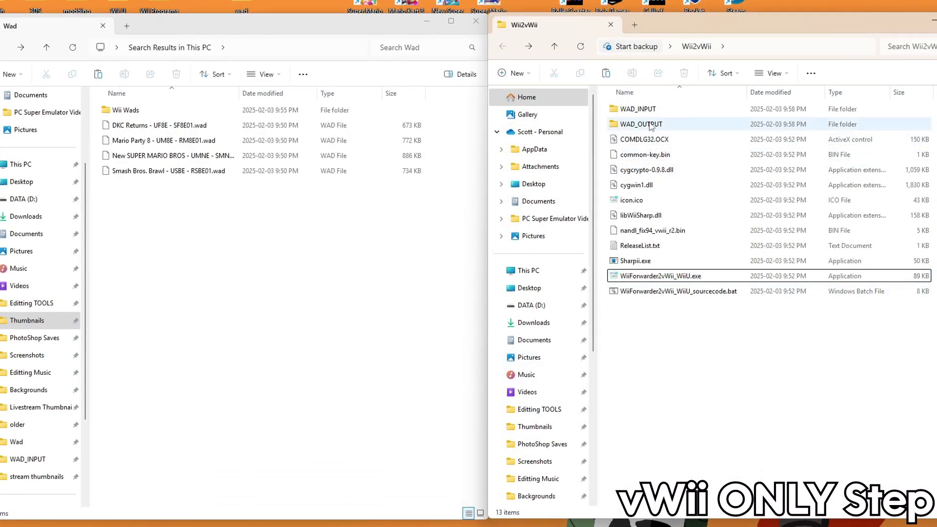
Check the converted Wii Sports WAD in WAD_OUTPUT and move the Smash Bros. Brawl WAD into WAD_INPUT
double_click(664, 126)
left_click(681, 110)
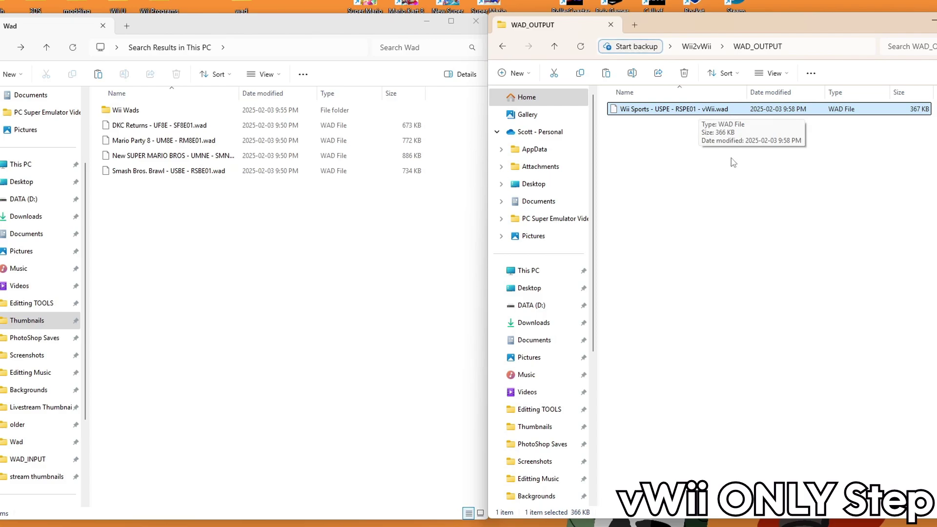
left_click(503, 46)
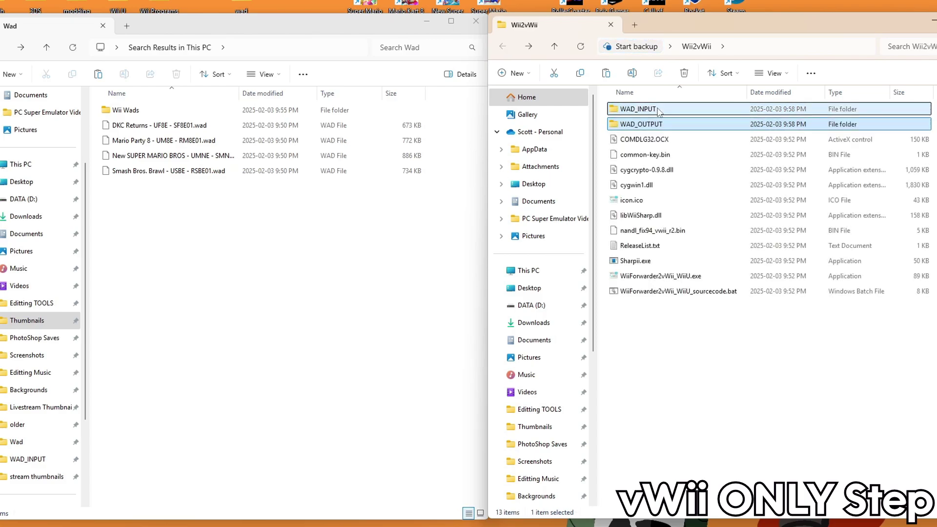
left_click(503, 46)
left_click(136, 172)
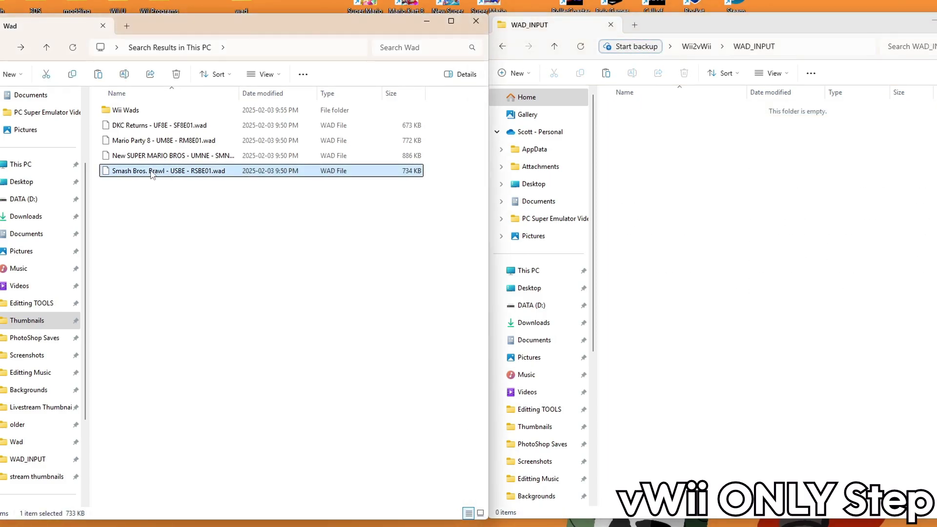
left_click_drag(135, 173, 676, 157)
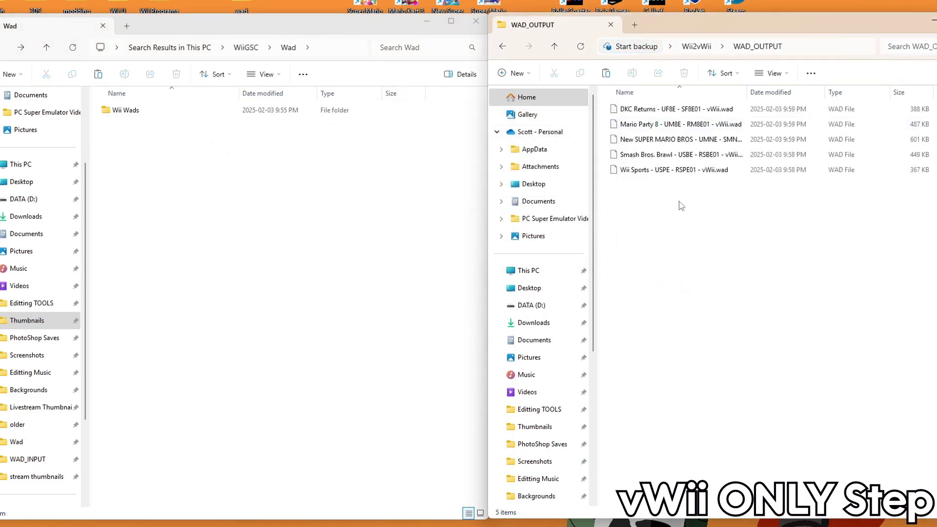
Move all five converted WADs from WAD_OUTPUT into the Wad folder, granting permission
left_click_drag(681, 205, 679, 112)
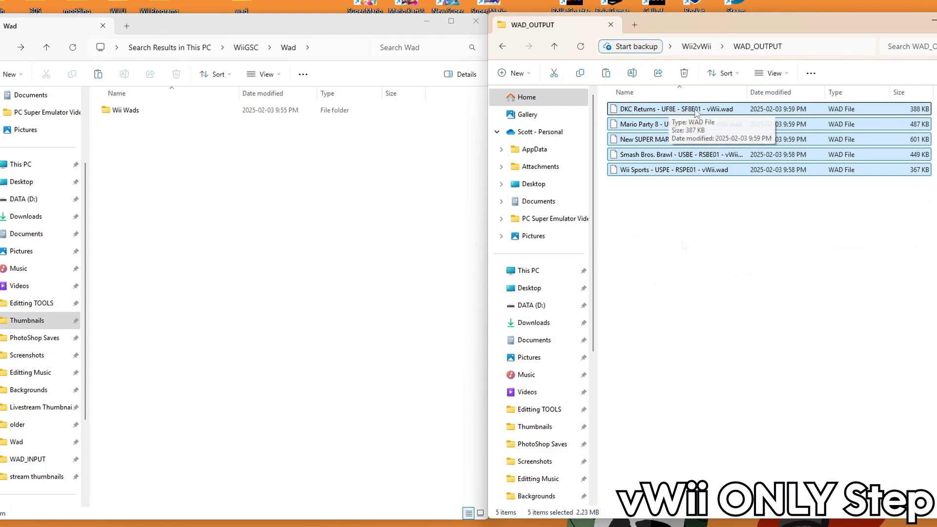
left_click_drag(714, 113, 201, 216)
left_click(466, 210)
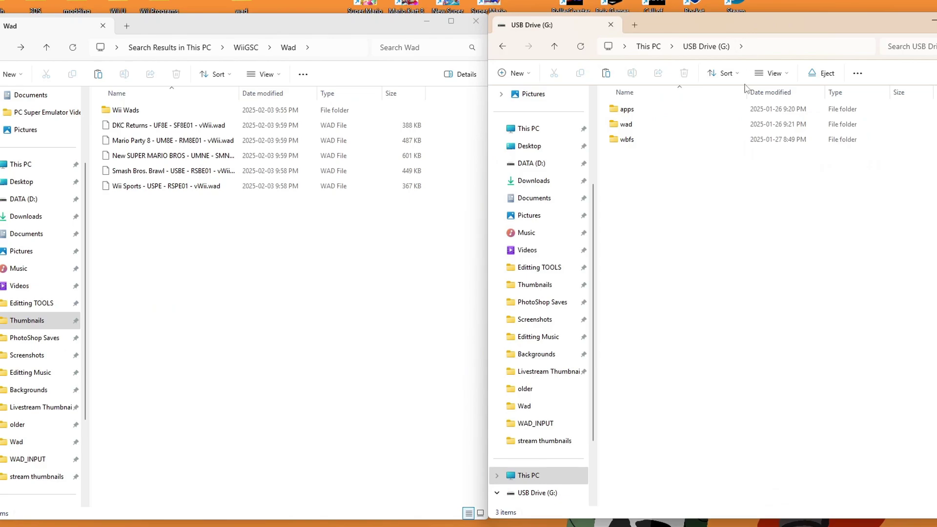
Copy the apps folder from yawmME.zip onto USB Drive (G:), replacing the existing files
left_click(95, 493)
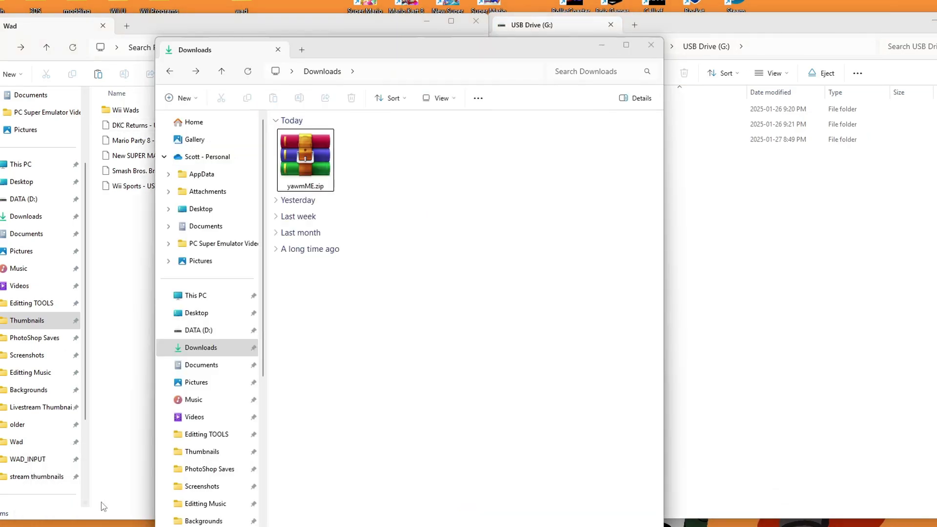
left_click_drag(490, 53, 329, 27)
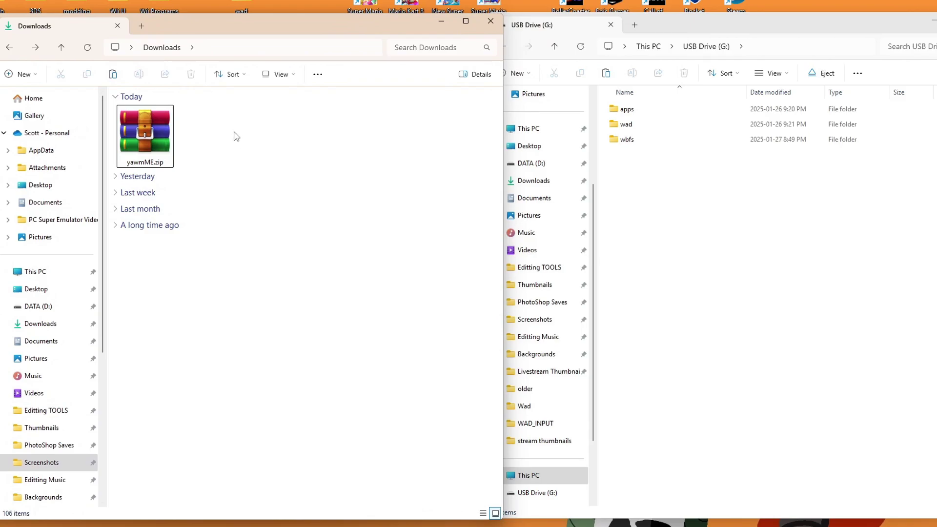
double_click(143, 146)
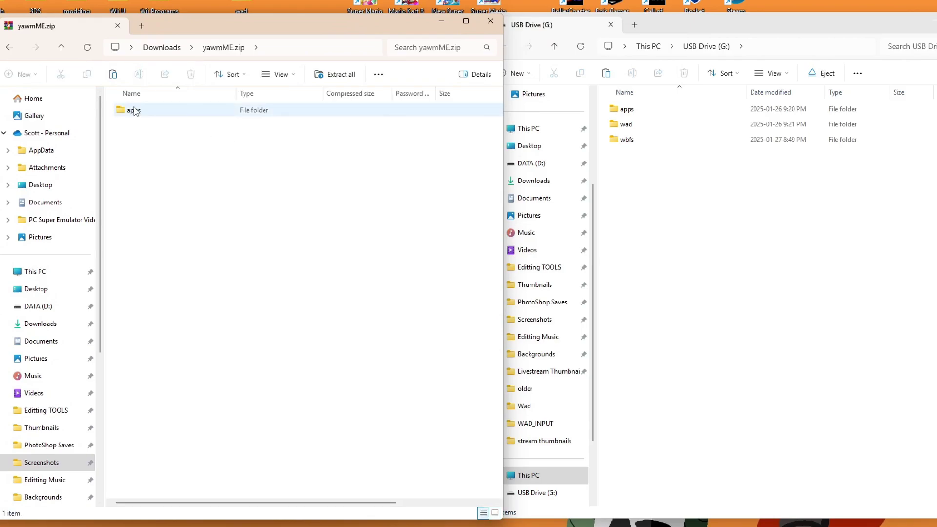
left_click_drag(135, 111, 722, 254)
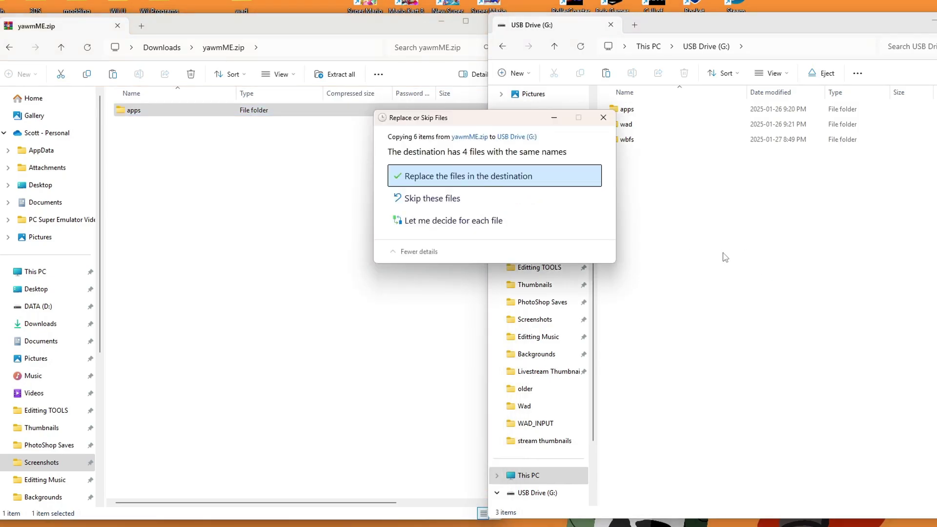
left_click(497, 177)
Verify G:\apps now holds yawmME, then delete yawmME.zip from Downloads
double_click(655, 109)
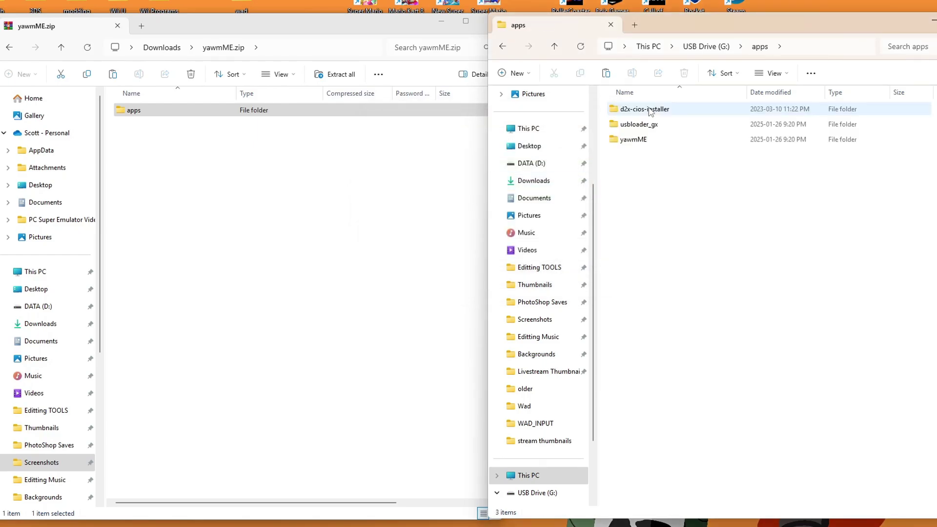
left_click(503, 47)
left_click(7, 49)
left_click(8, 48)
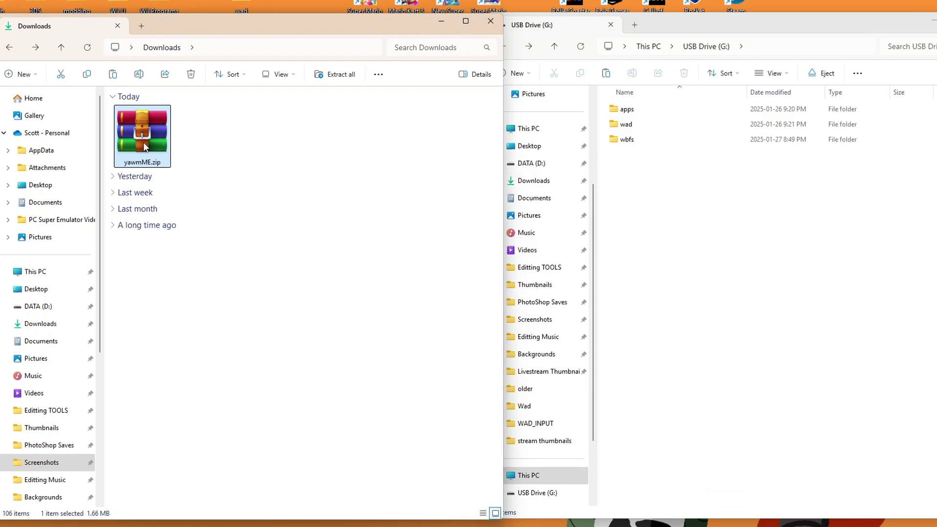
key("Delete")
Copy the five converted WADs from the Wii Wads folder into USB Drive (G:)\wad
left_click(490, 21)
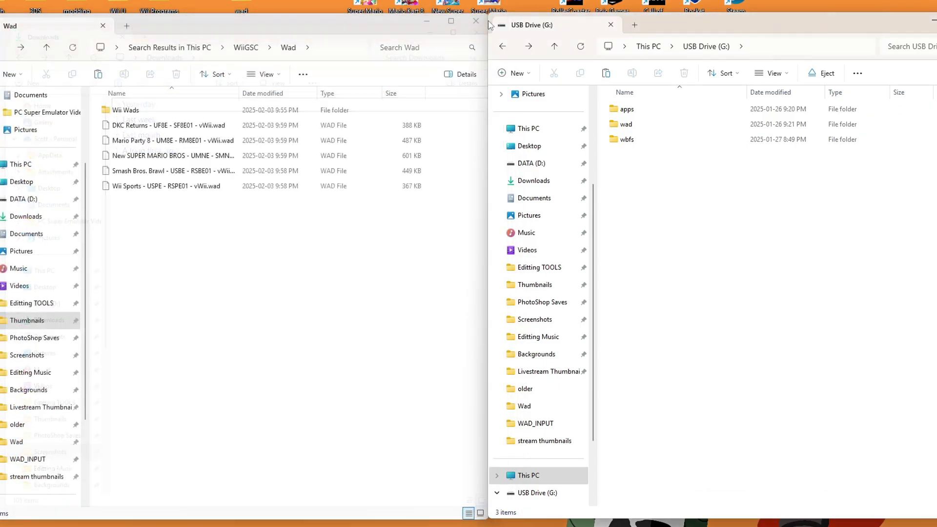
left_click(282, 327)
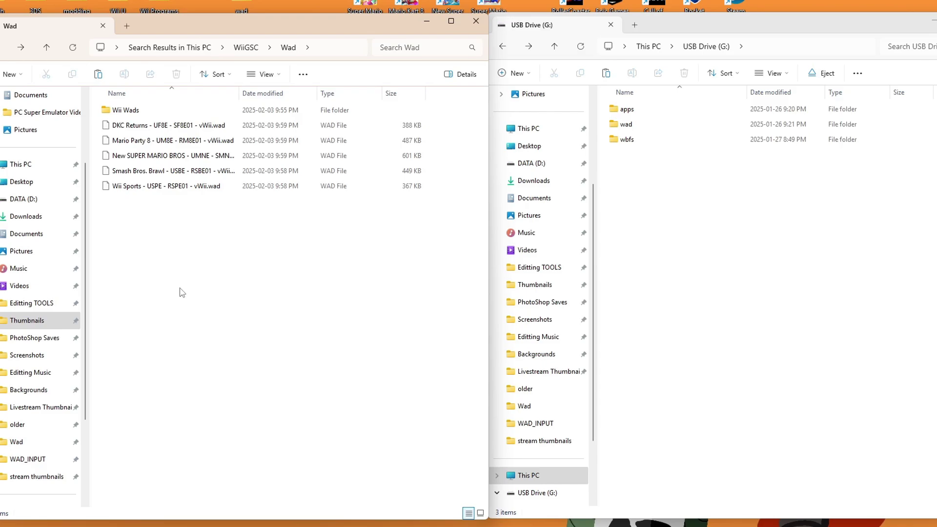
double_click(148, 110)
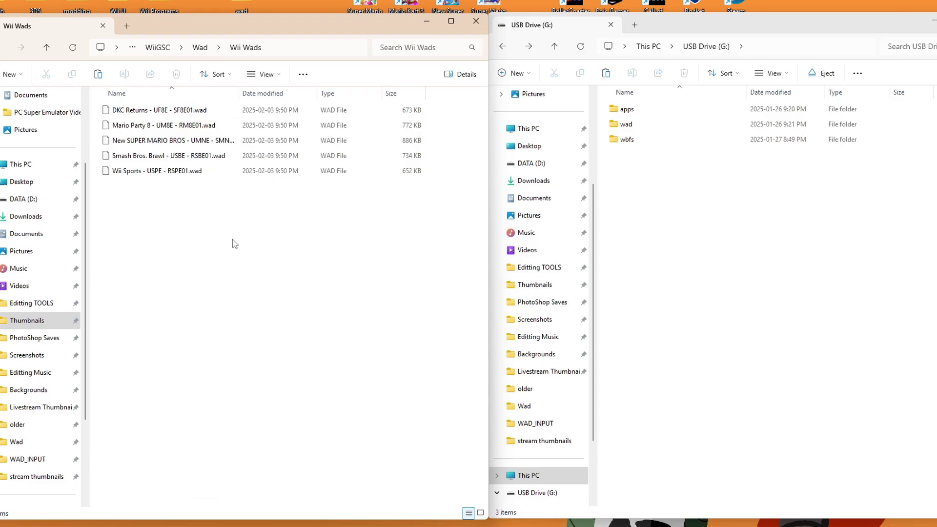
left_click(656, 127)
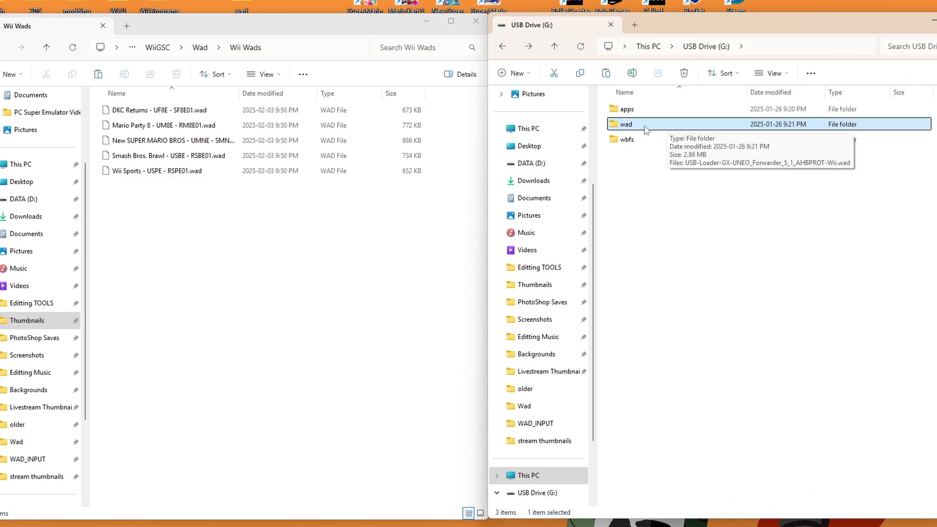
left_click(643, 218)
left_click_drag(159, 194, 155, 107)
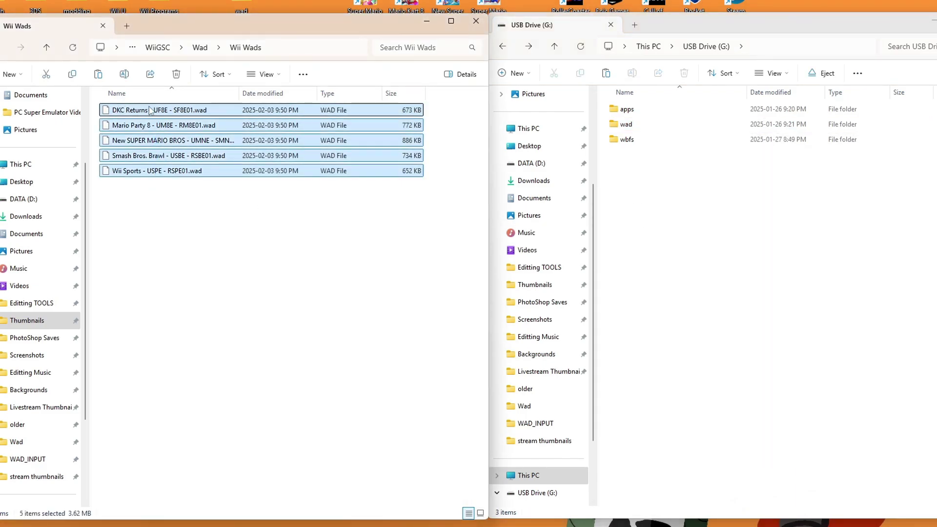
left_click_drag(213, 125, 648, 125)
Create a 'used' folder in G:\wad and move the old USB Loader WAD into it
double_click(648, 125)
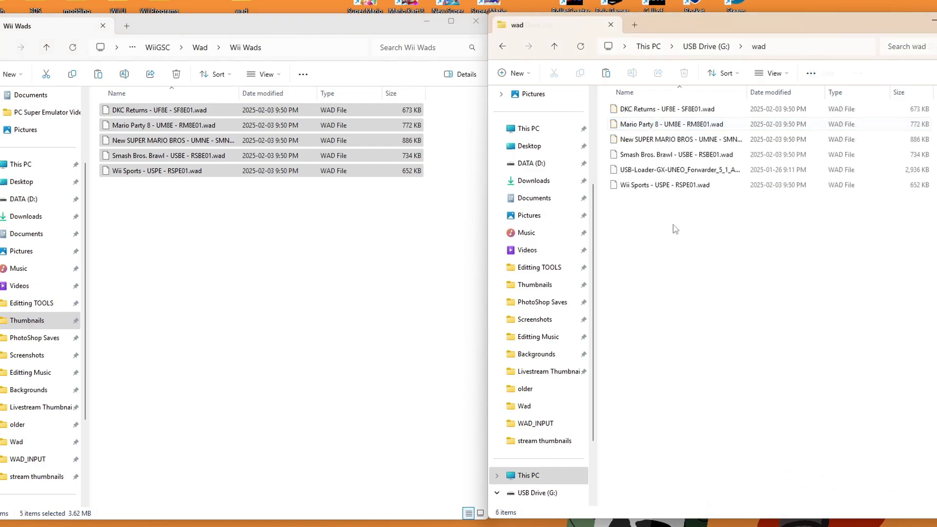
left_click(666, 170)
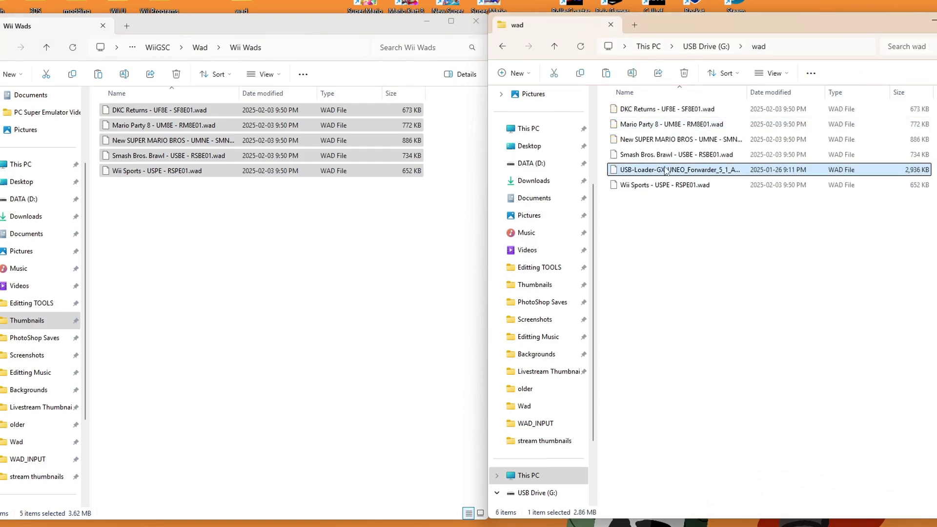
right_click(692, 247)
mouse_move(732, 366)
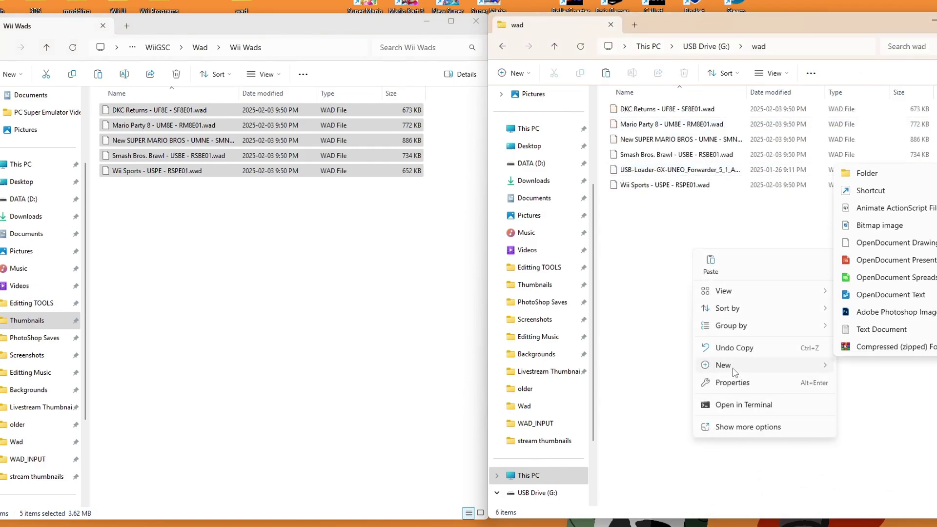
left_click(880, 177)
type("usd")
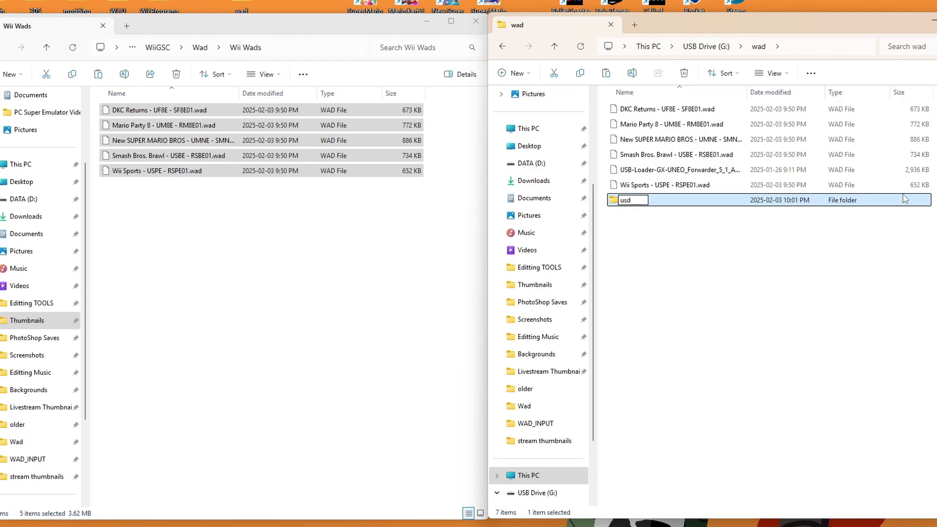
type("d")
left_click_drag(678, 170, 645, 200)
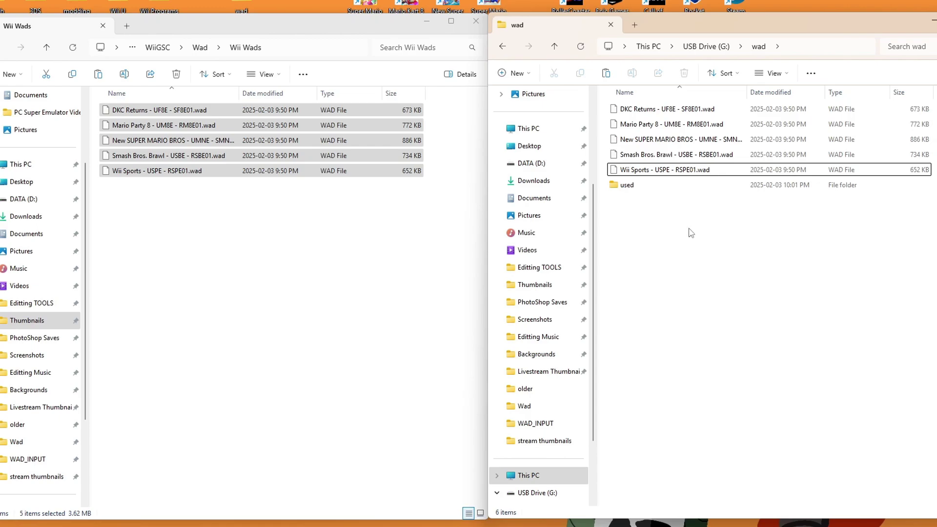
key("alt+Left")
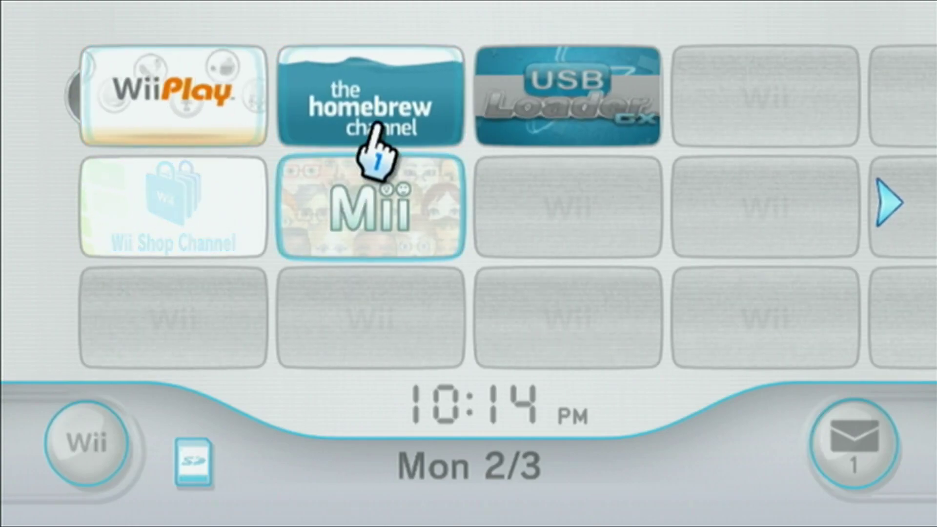
Open the Homebrew Channel from the Wii Menu and load YAWM ModMii Edition
left_click(412, 80)
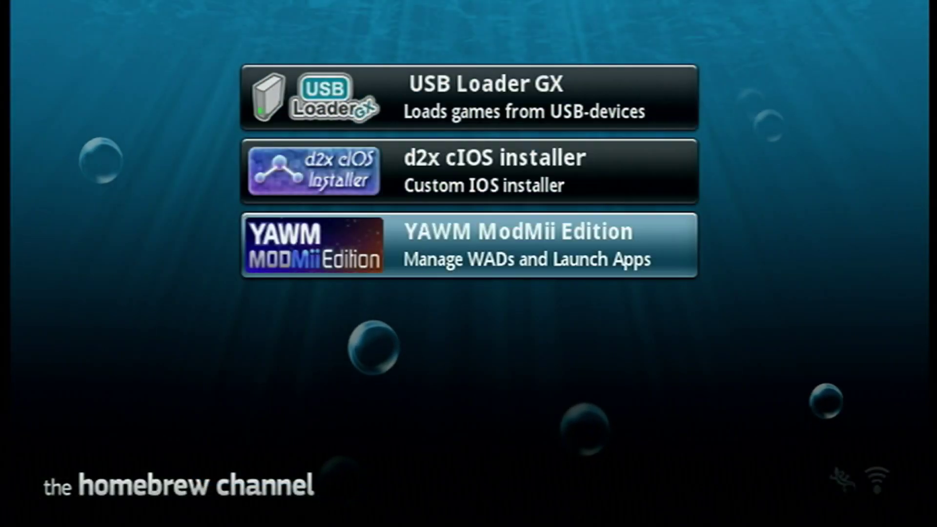
key("Return")
key("Left")
key("Return")
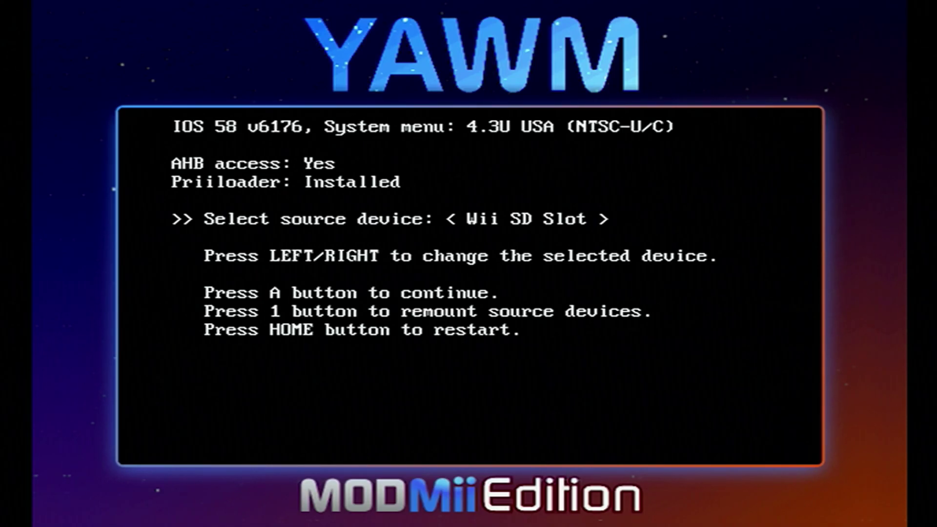
Use Wii SD Slot as source and install the DKC Returns and Mario Party 8 WADs
key("Return")
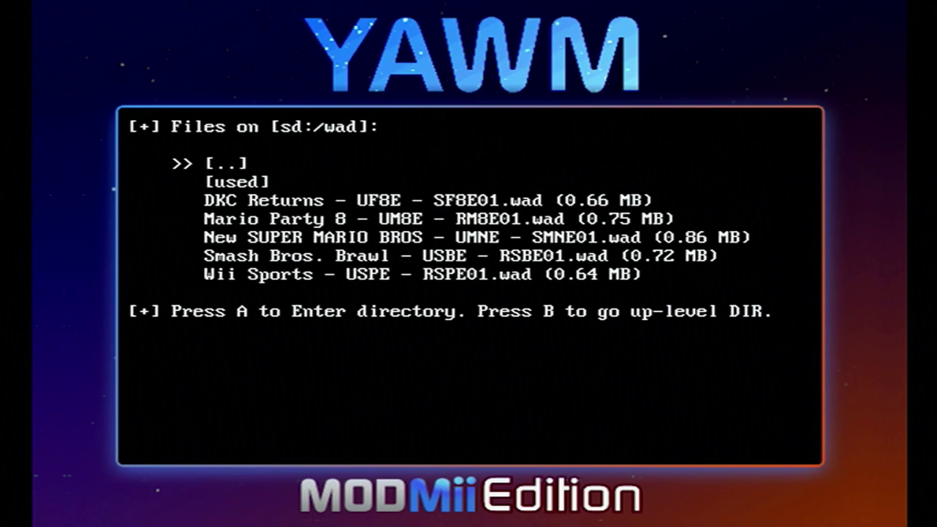
key("Down")
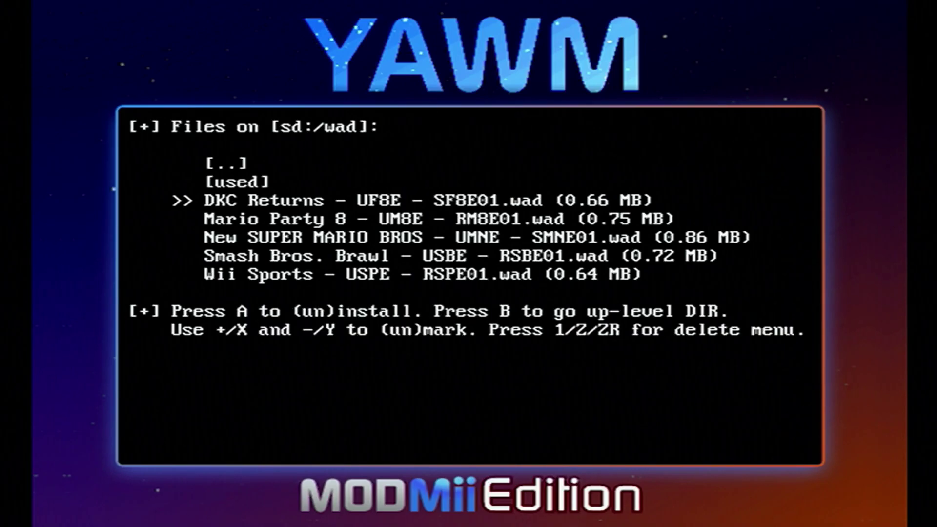
key("Return")
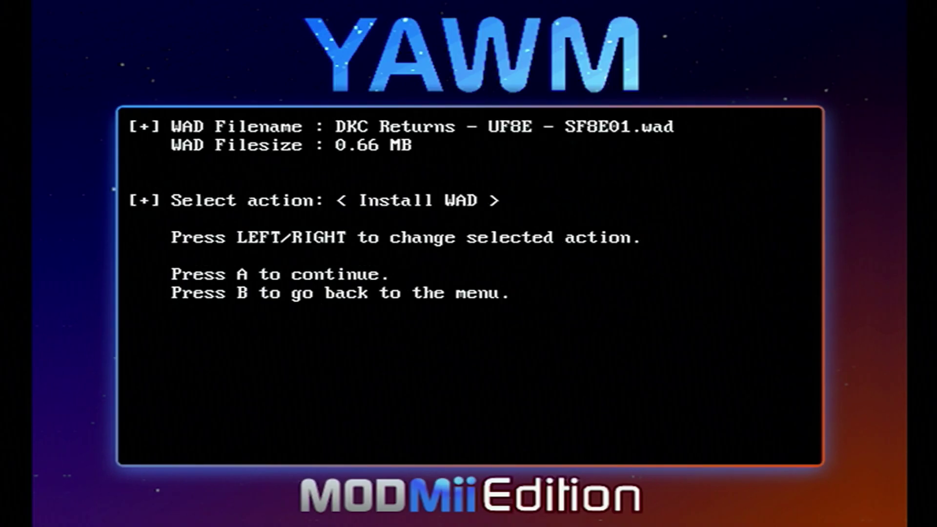
key("Return")
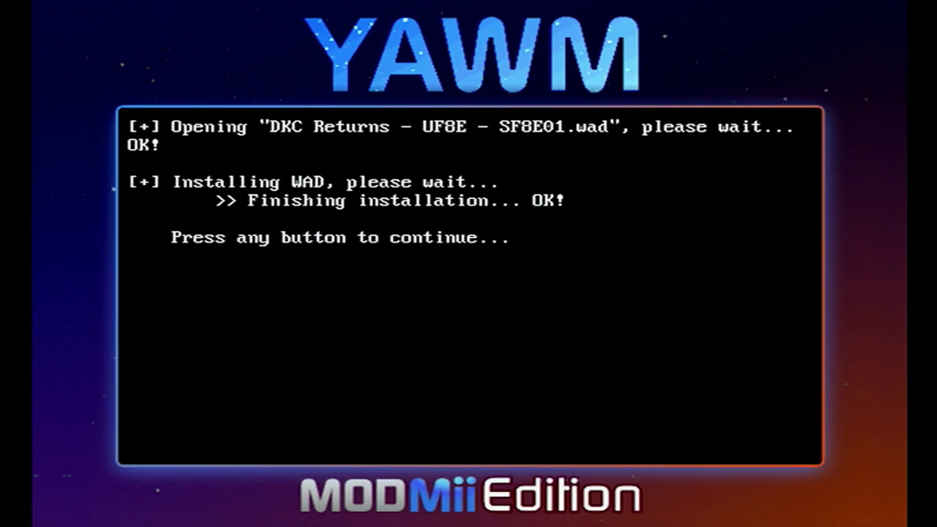
key("Return")
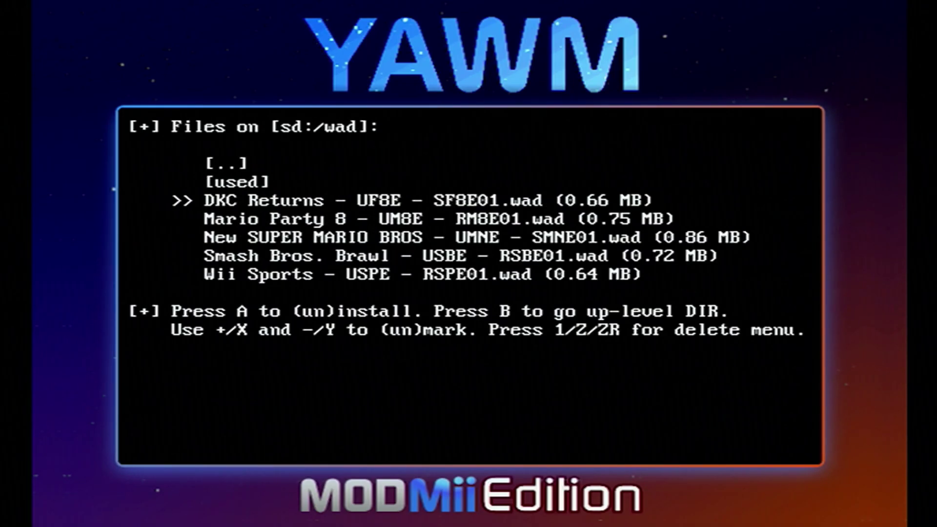
key("Return")
key("Return")
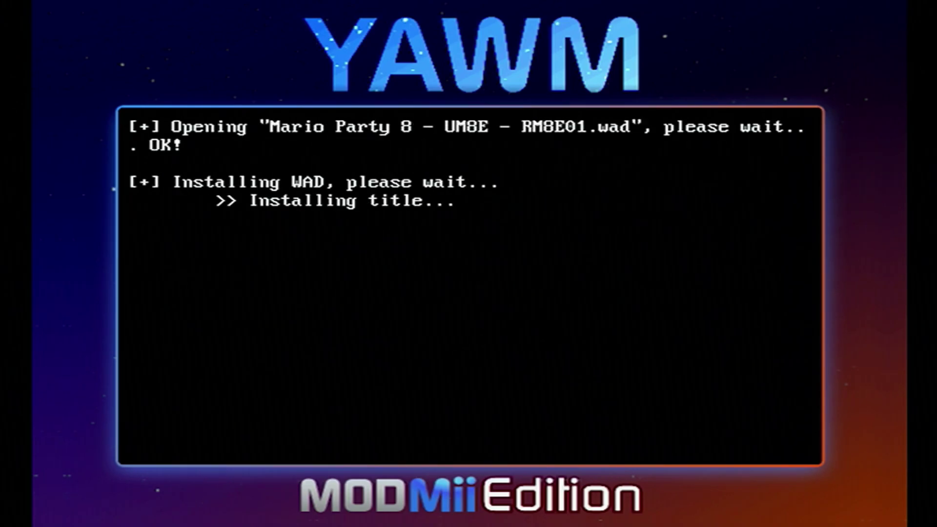
key("Return")
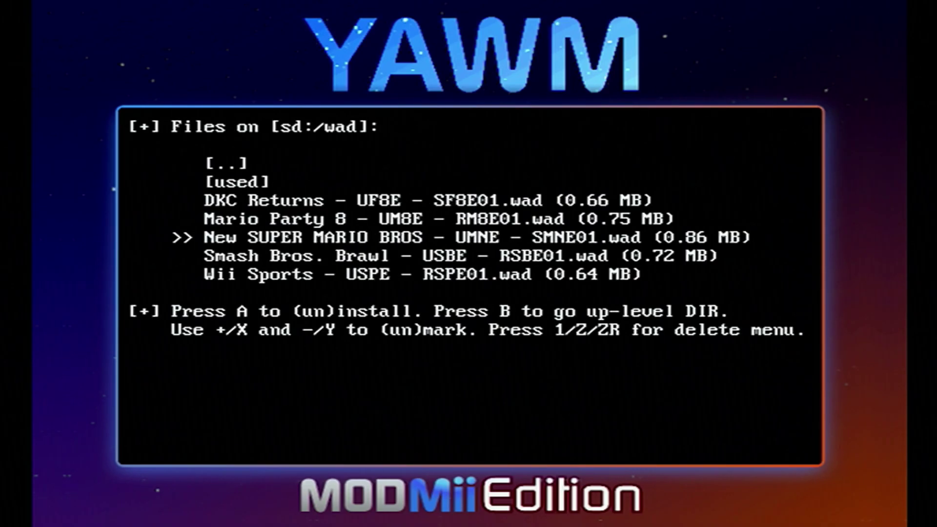
key("Return")
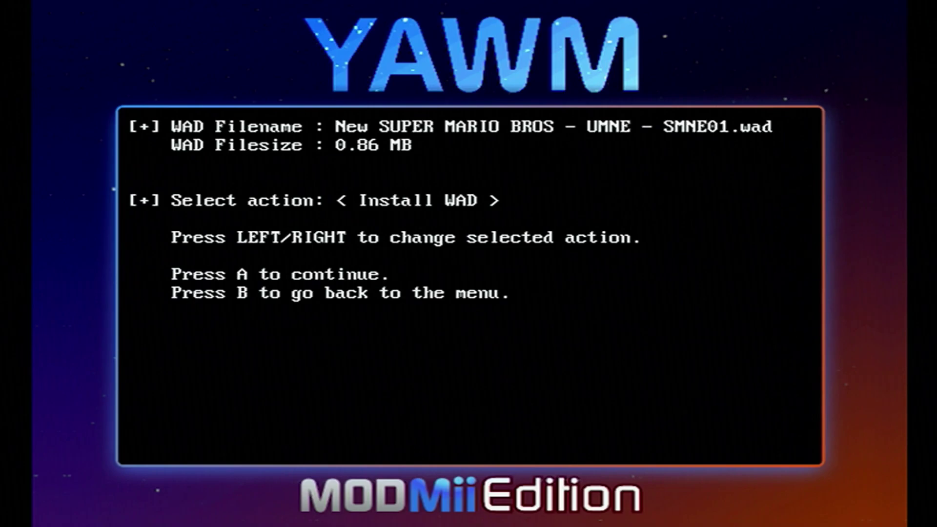
Install the New Super Mario Bros. WAD, open Smash Bros. Brawl's options, then restart the Wii
key("Right")
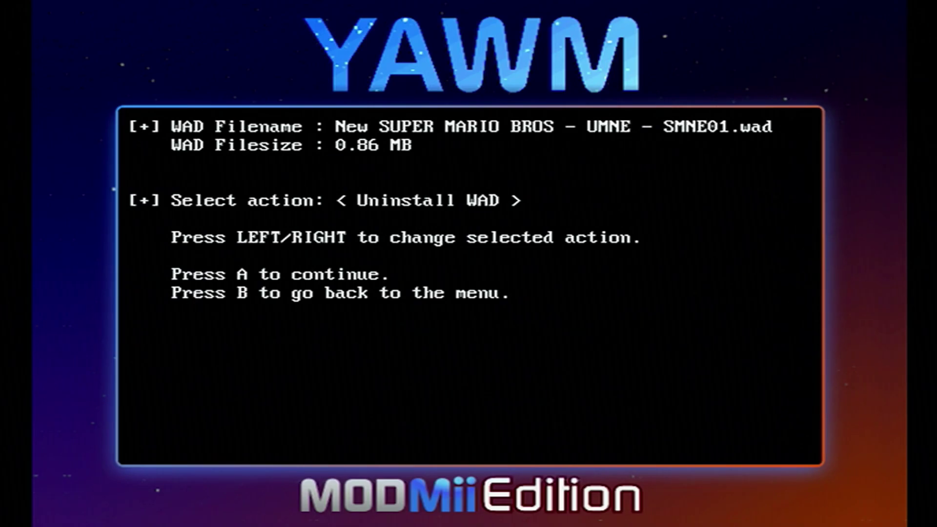
key("Left")
key("Return")
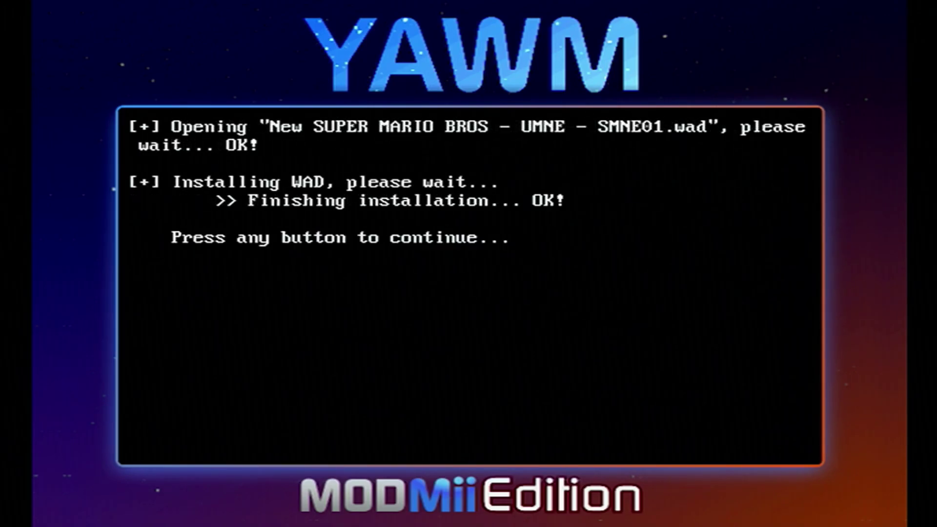
key("Return")
key("Return")
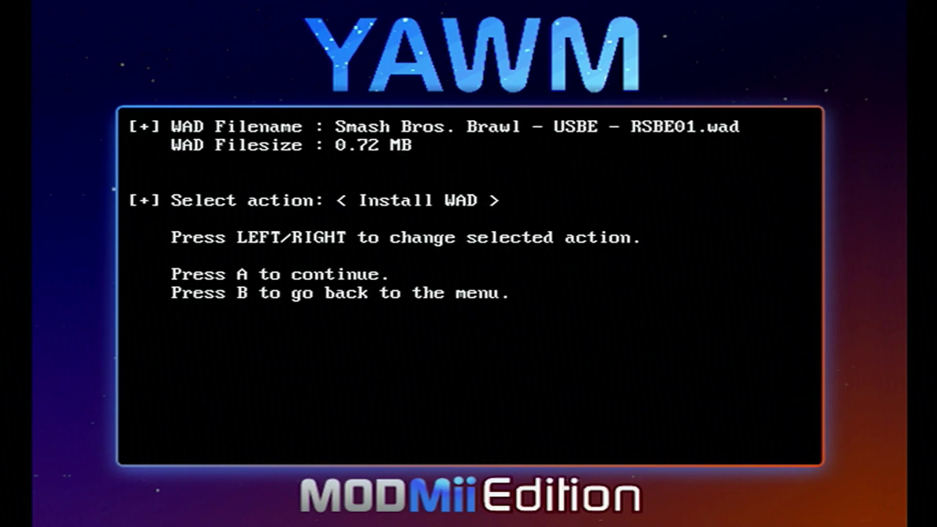
key("Return")
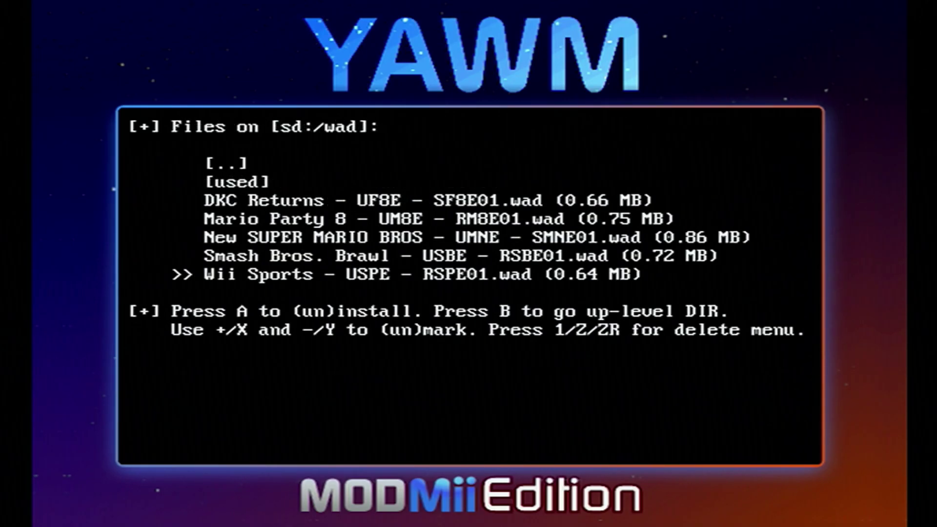
key("Escape")
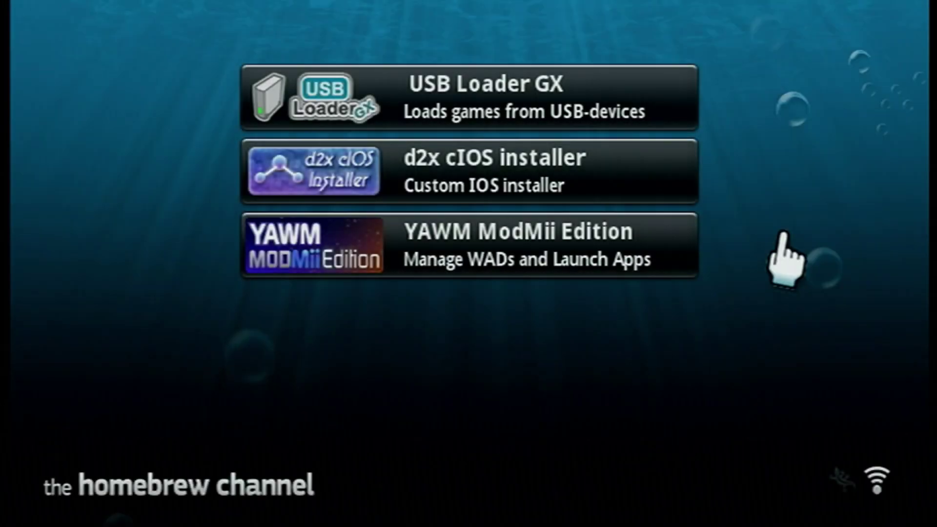
Exit the Homebrew Channel to the Wii System Menu and open the Wii Sports channel
key("Home")
left_click(364, 320)
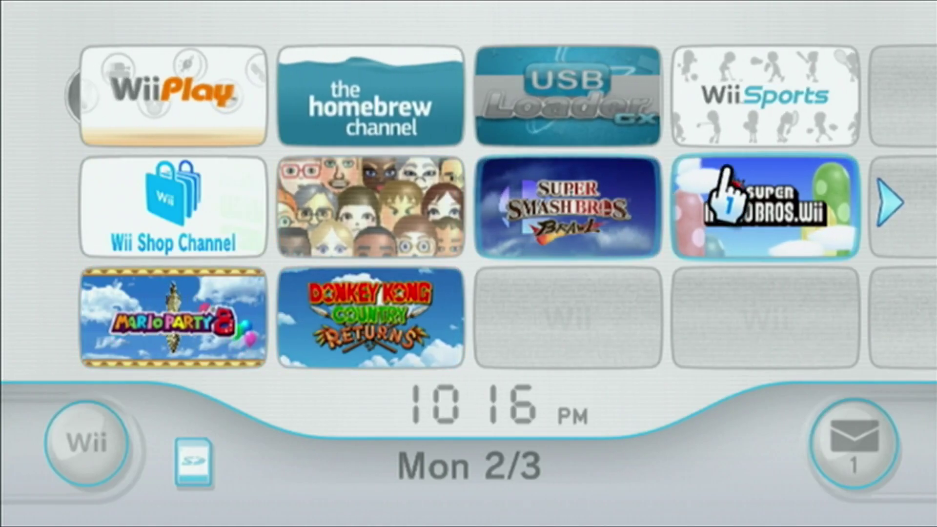
left_click(765, 105)
Start the Wii Sports forwarder channel from its preview
left_click(630, 442)
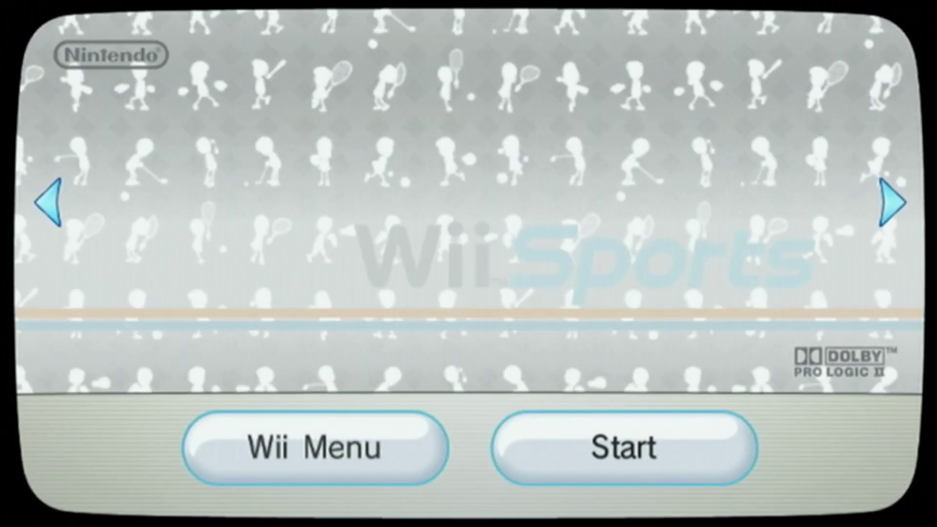